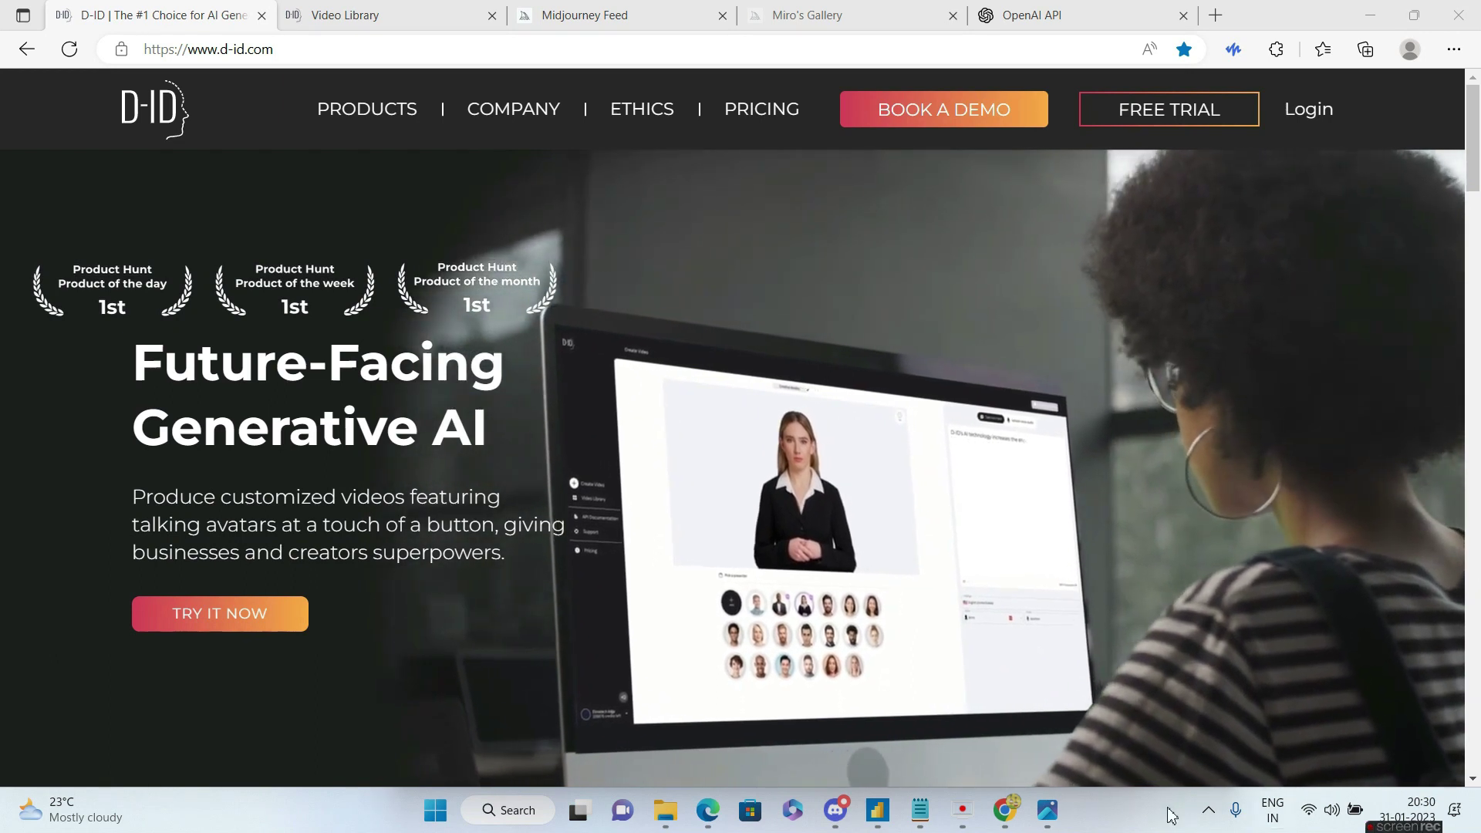
Start a D-ID free trial and begin a new creative video in the Studio.
click(1383, 498)
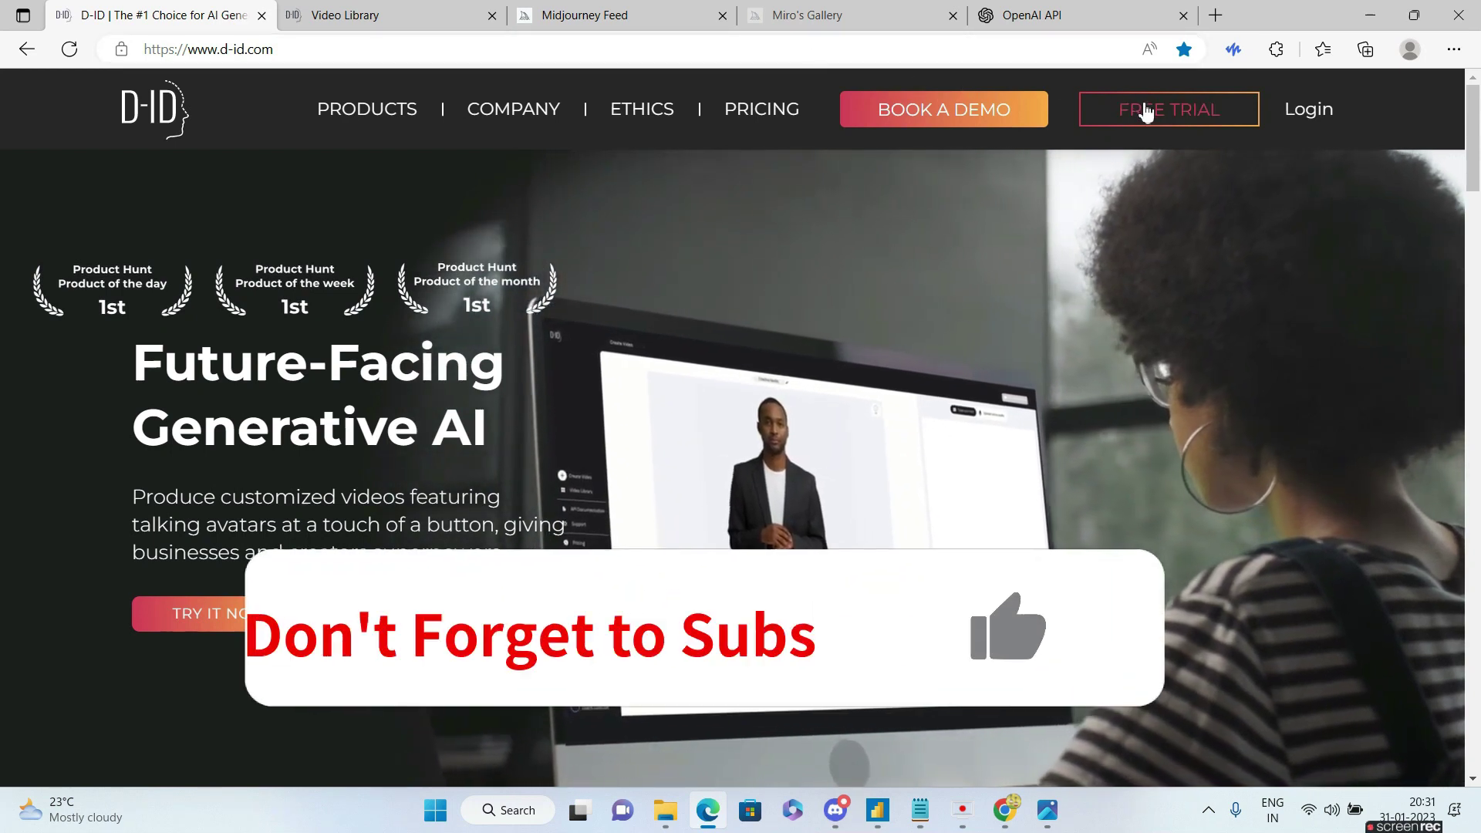
click(1147, 113)
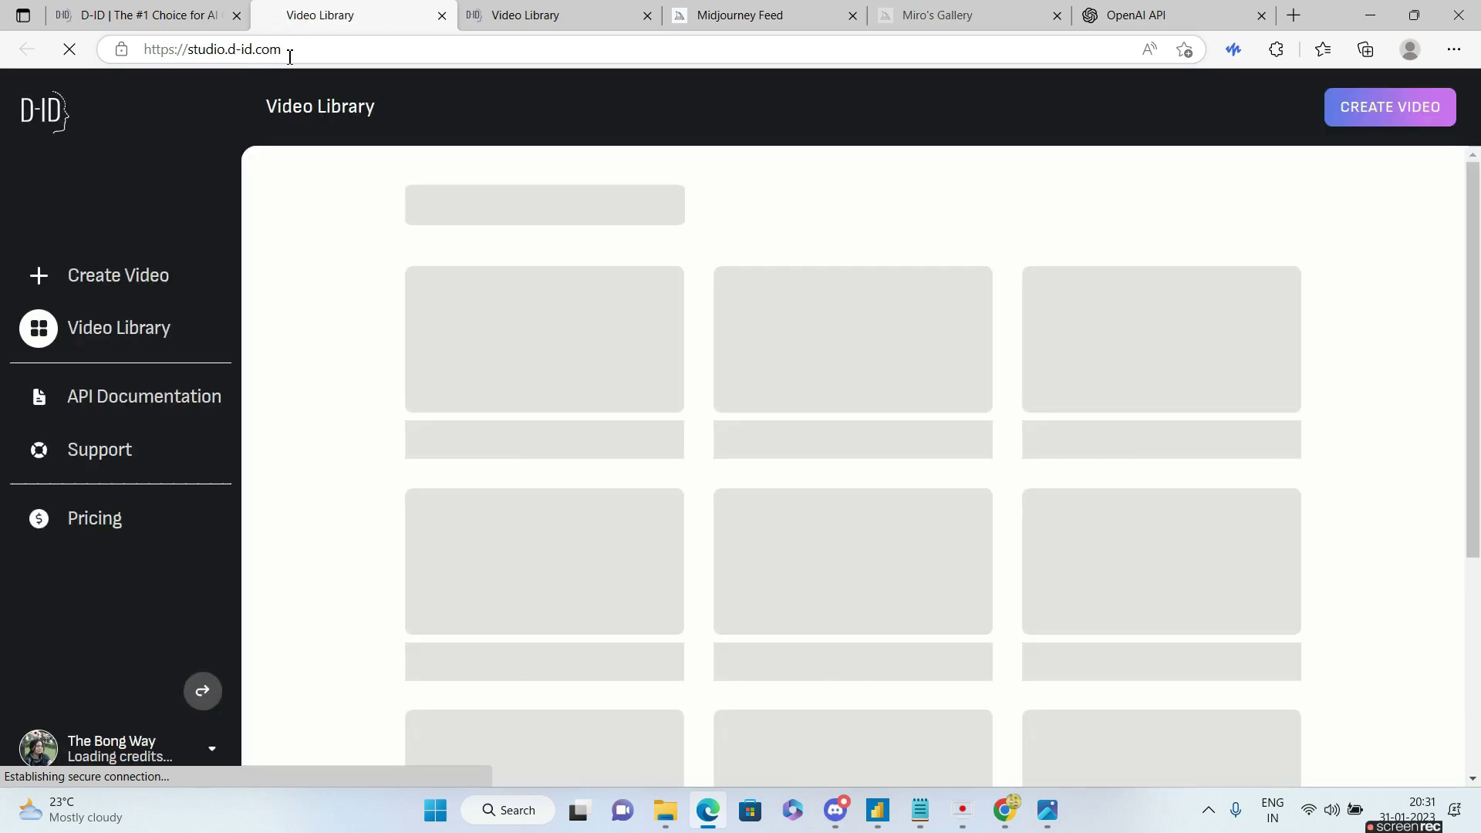
click(90, 286)
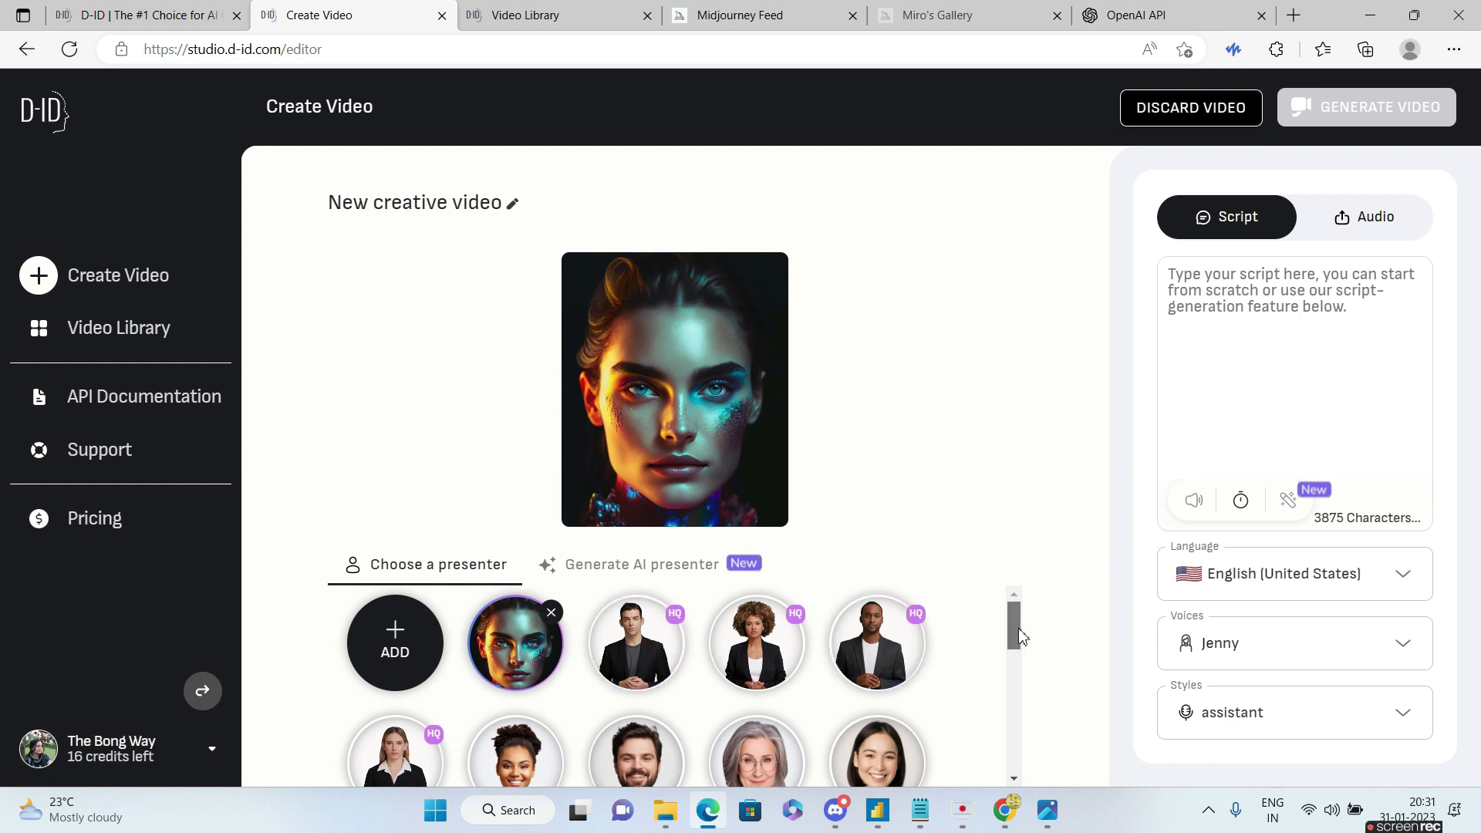
Browse the presenters and review the voice and style lists, keeping Jenny with the assistant style.
drag(1019, 635, 1015, 663)
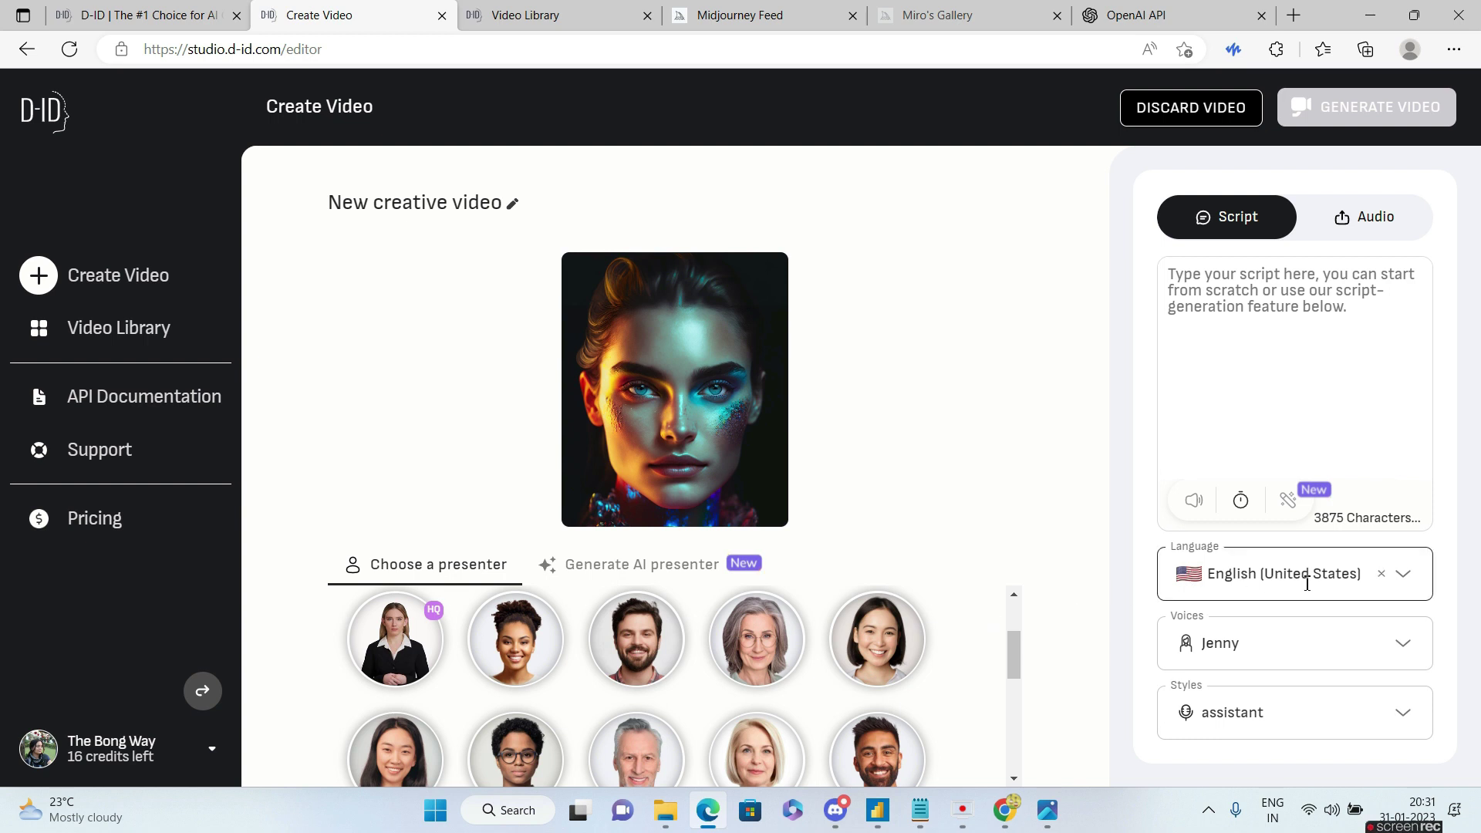
click(1406, 650)
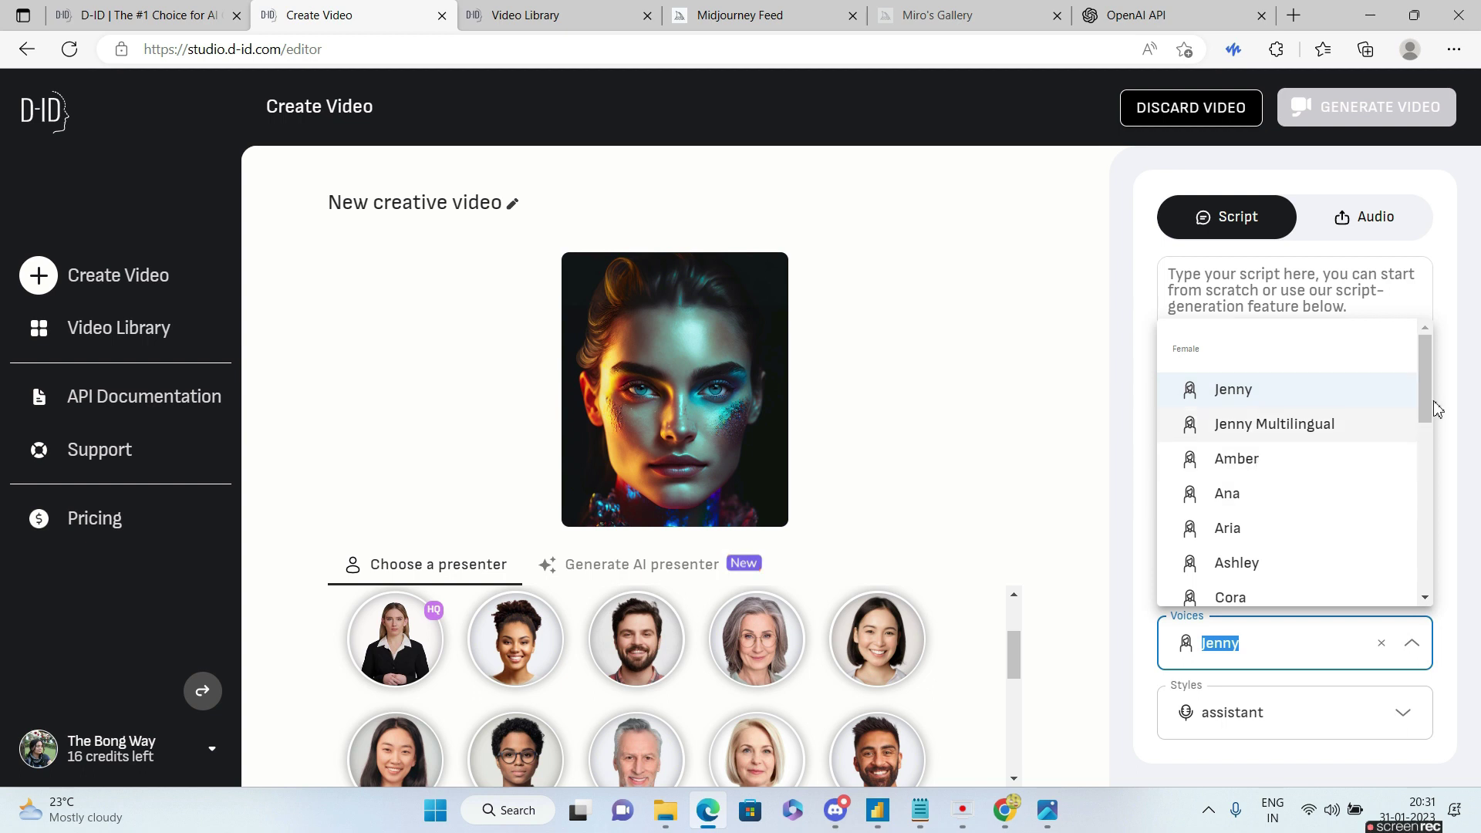
click(1411, 720)
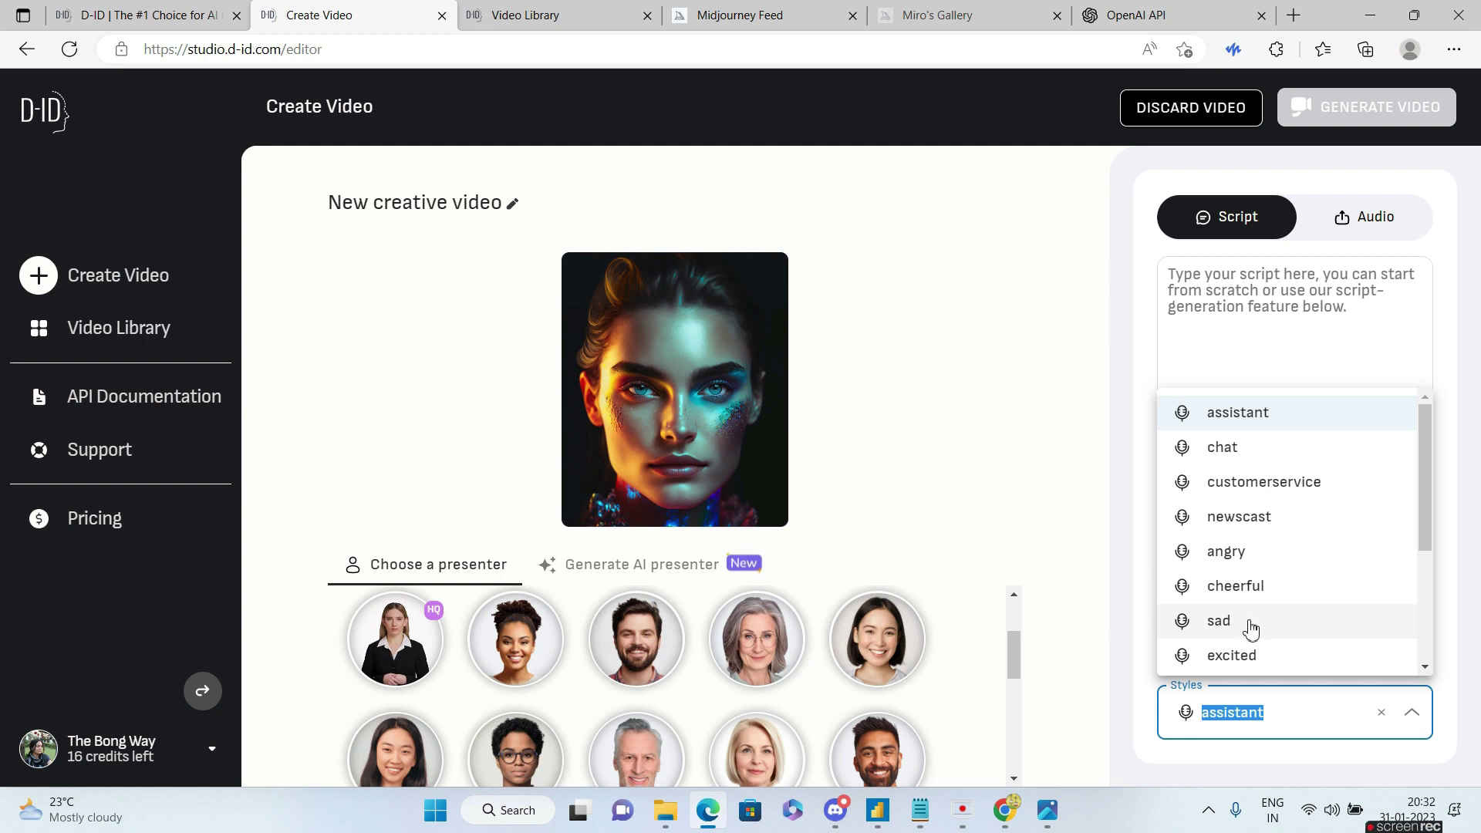
click(1460, 574)
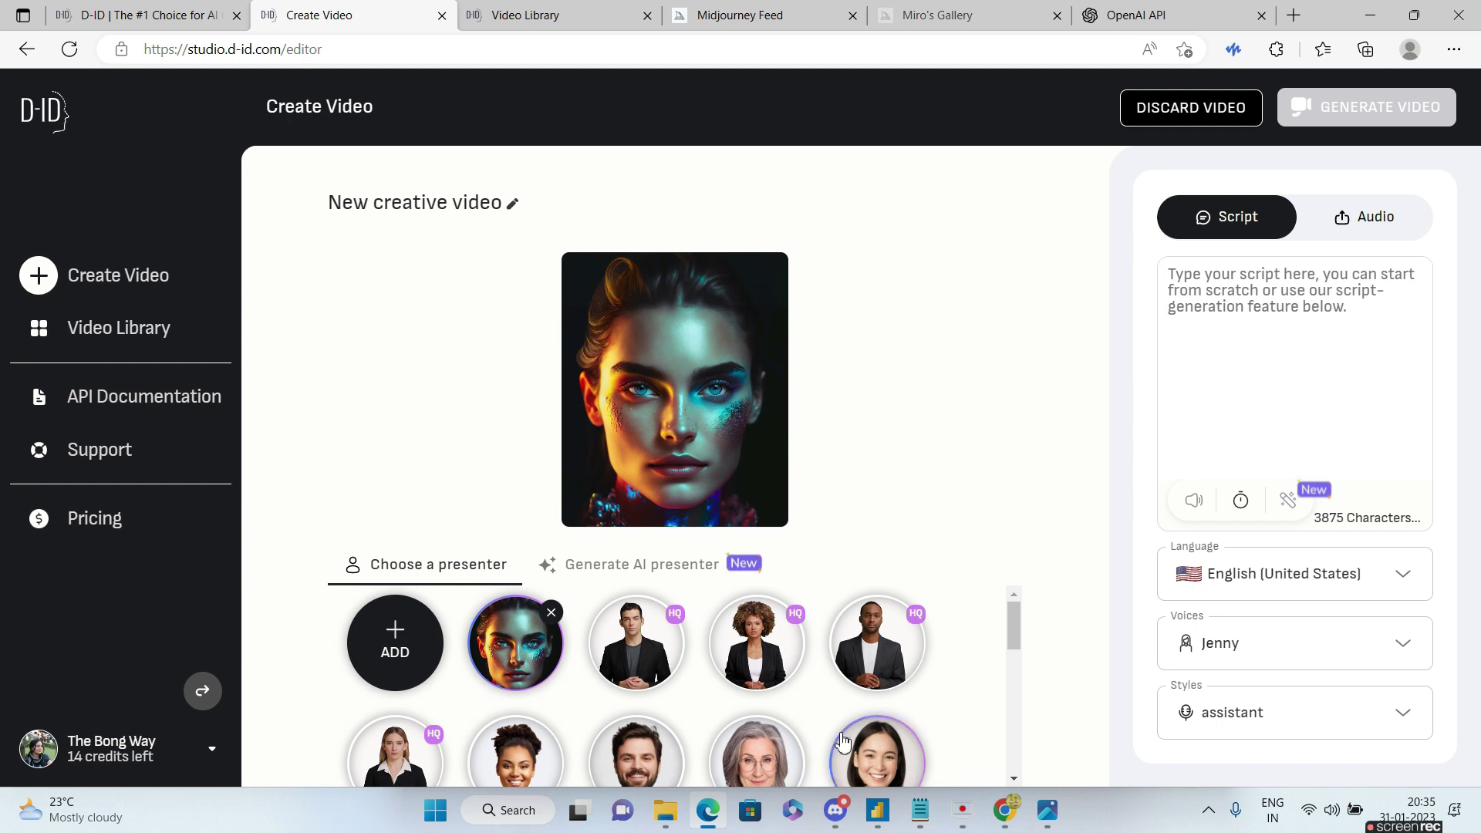
click(835, 810)
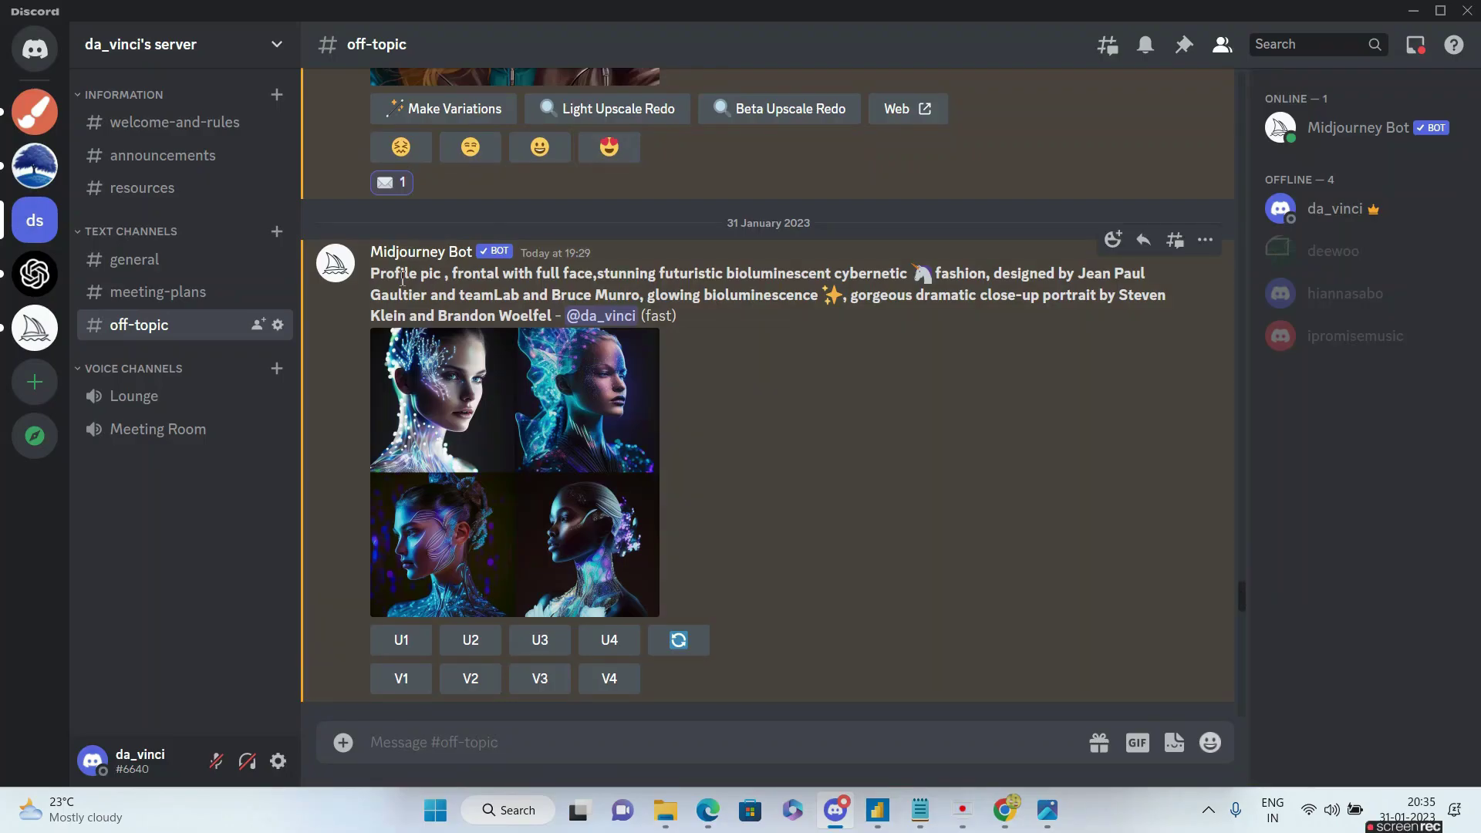
drag(378, 274, 559, 313)
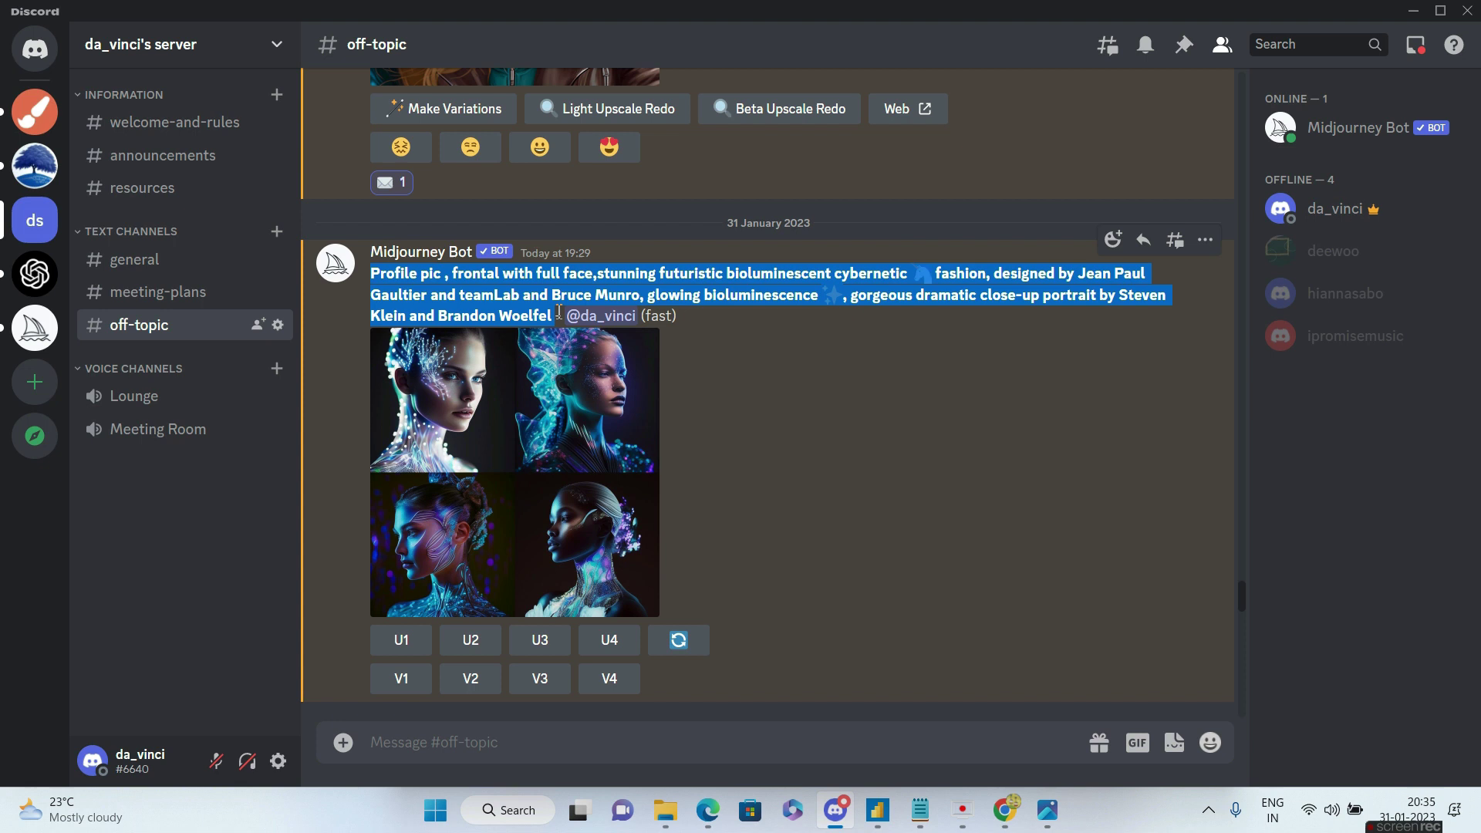
click(558, 275)
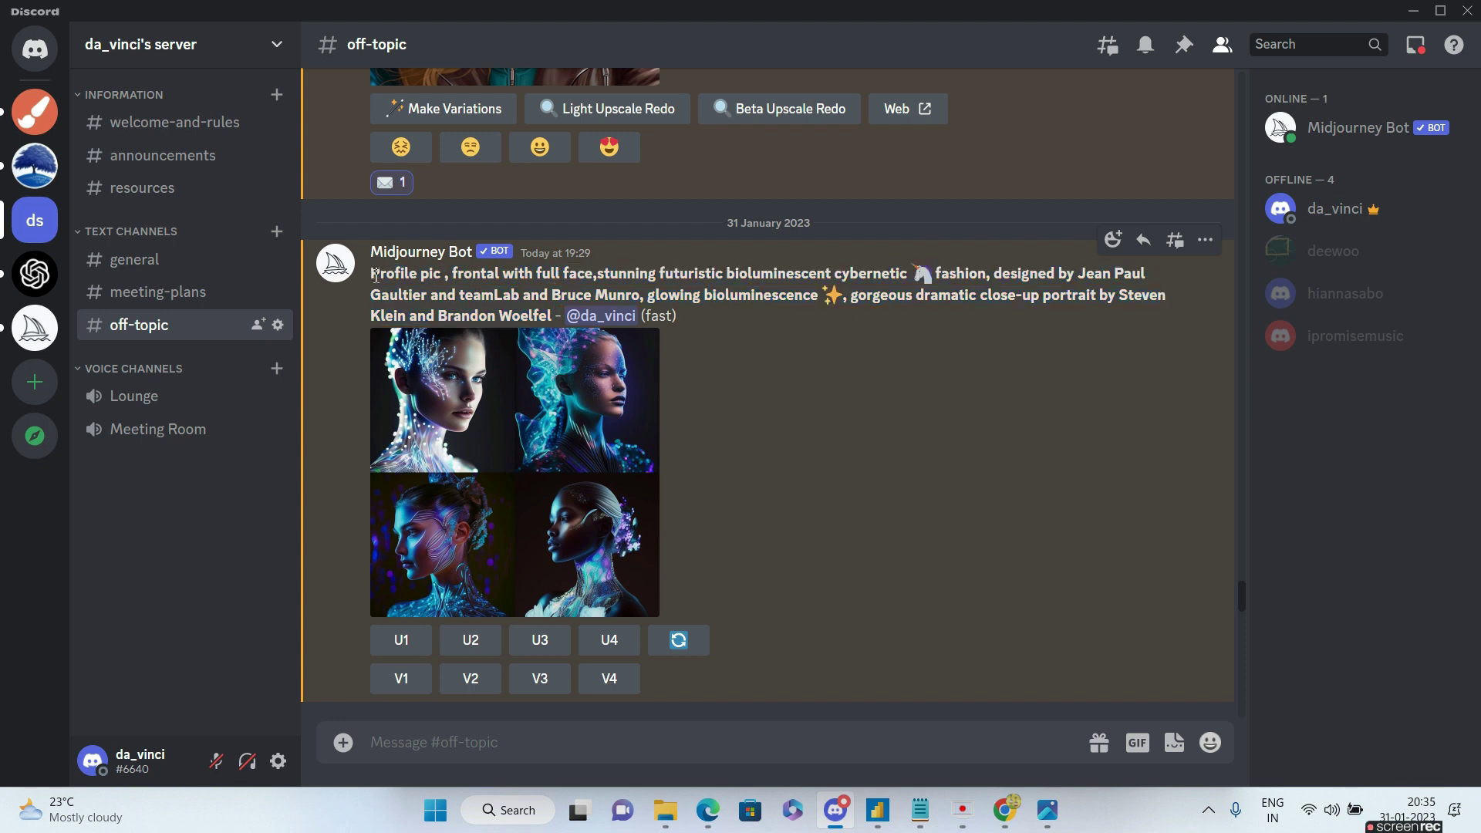
drag(375, 275, 583, 273)
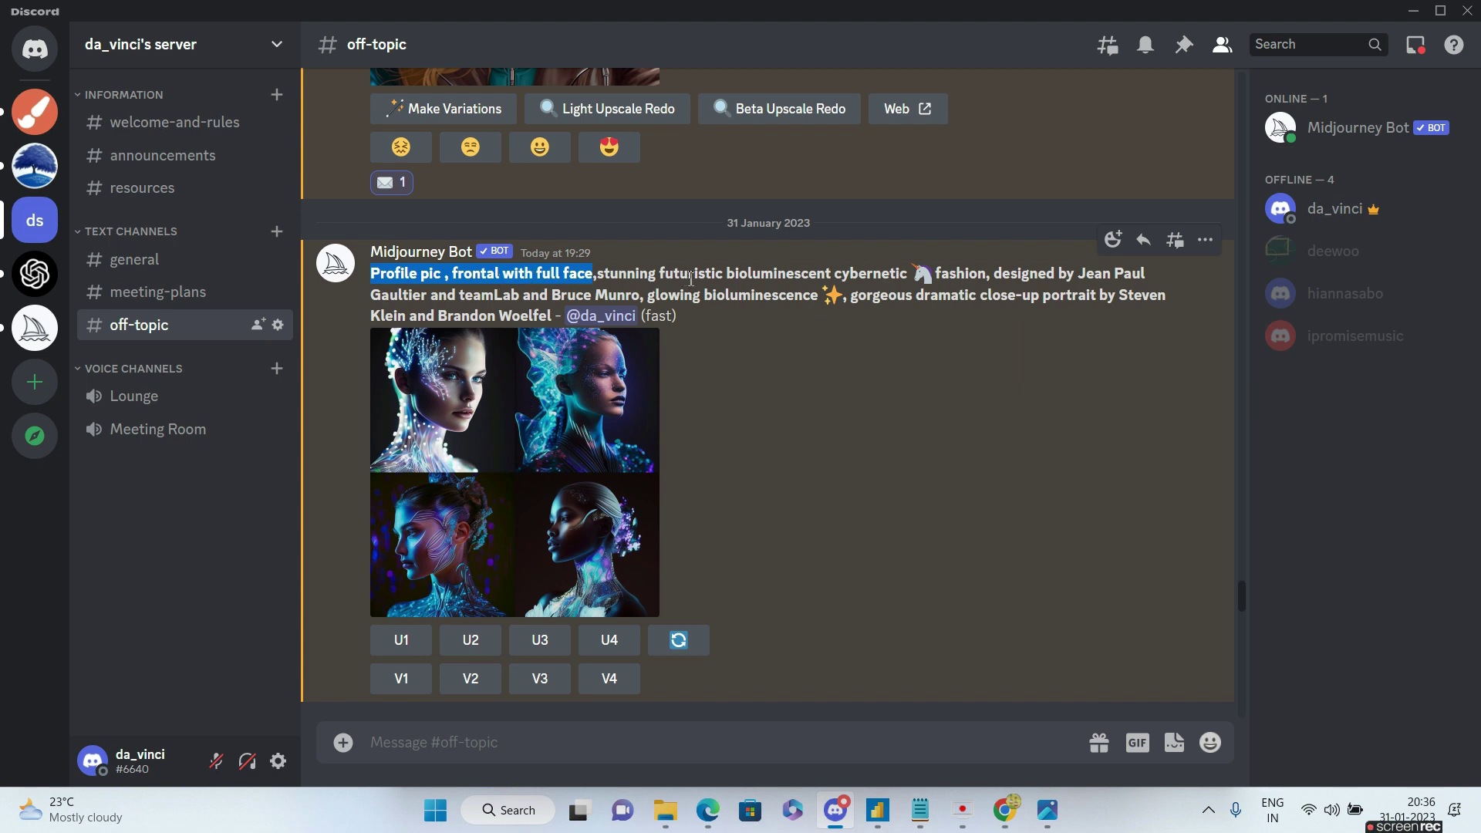
drag(690, 276, 895, 276)
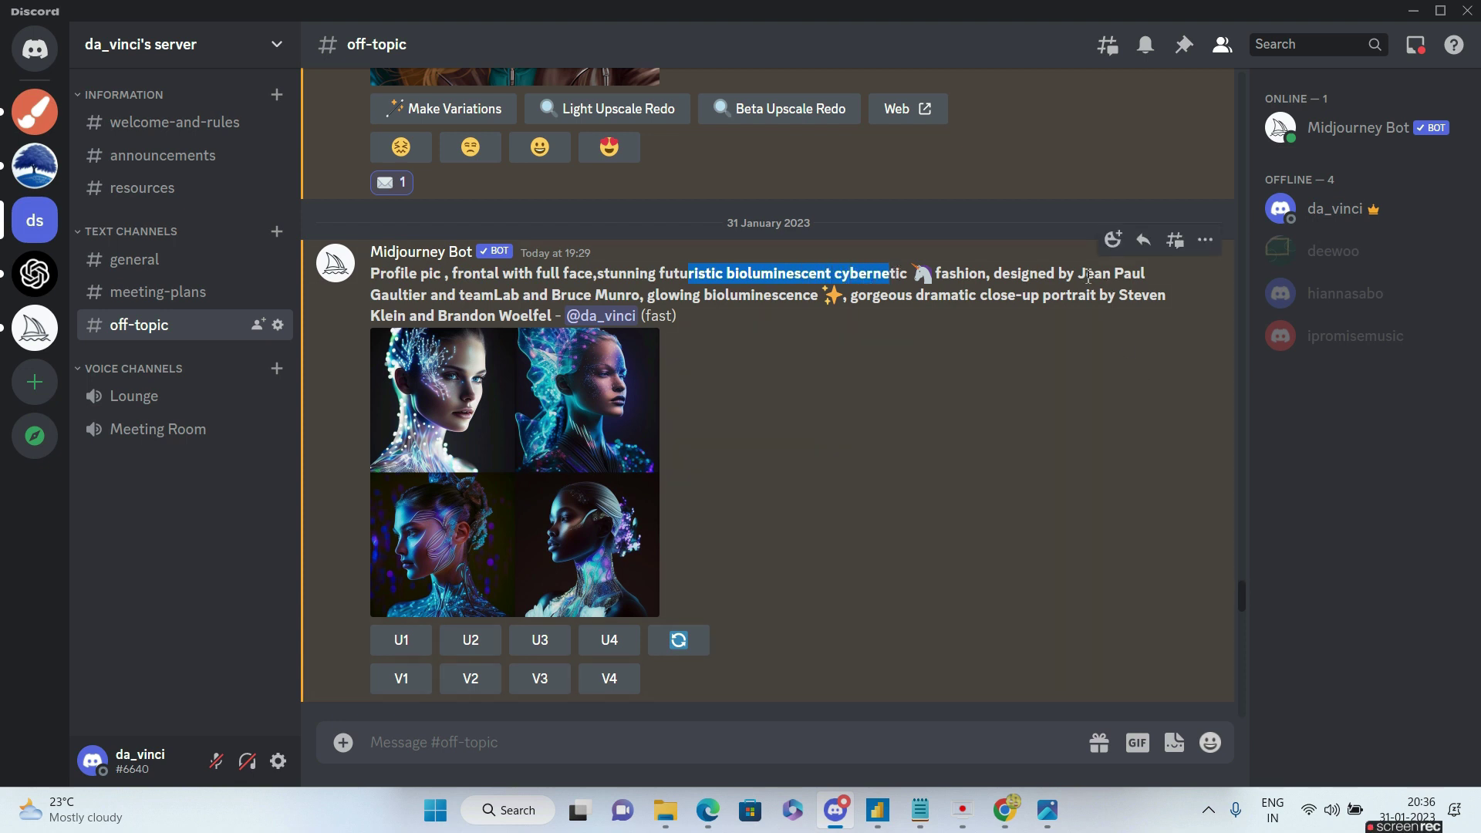
drag(1087, 274, 1088, 291)
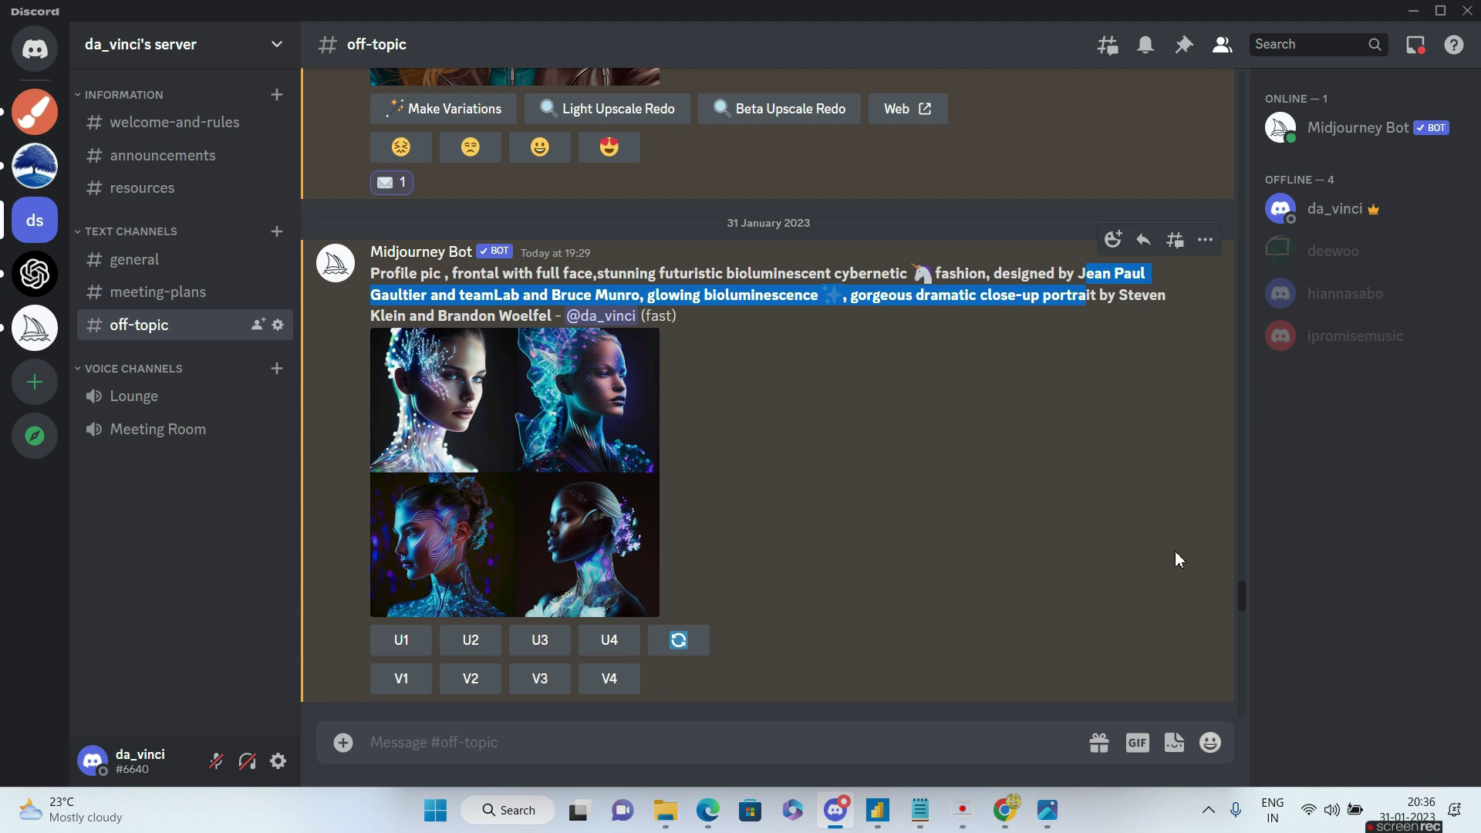
drag(1242, 598, 1243, 615)
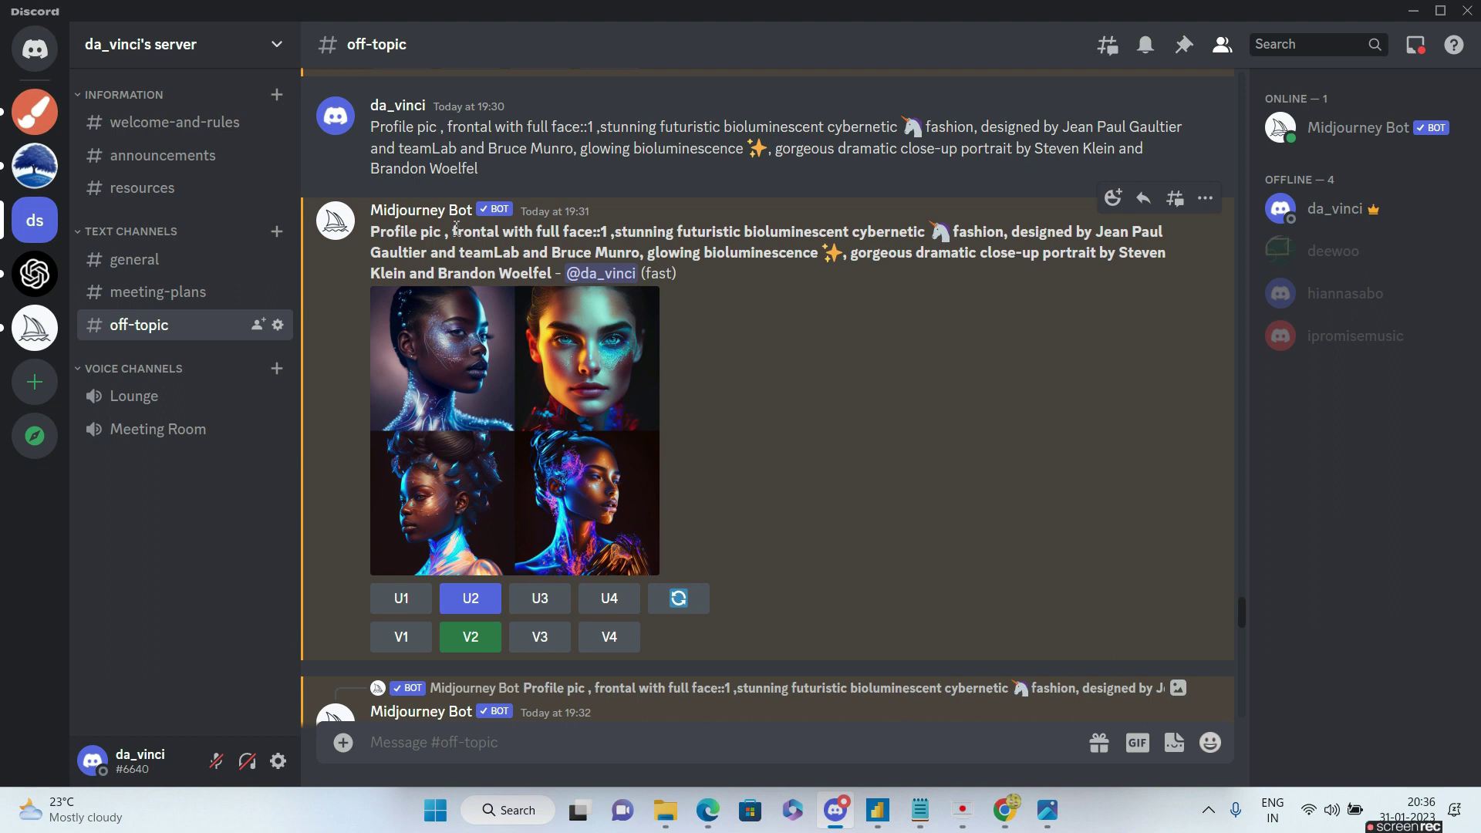
Highlight 'frontal with full face::1' in the Midjourney prompt, then scroll to the upscaled portrait.
drag(459, 229, 573, 232)
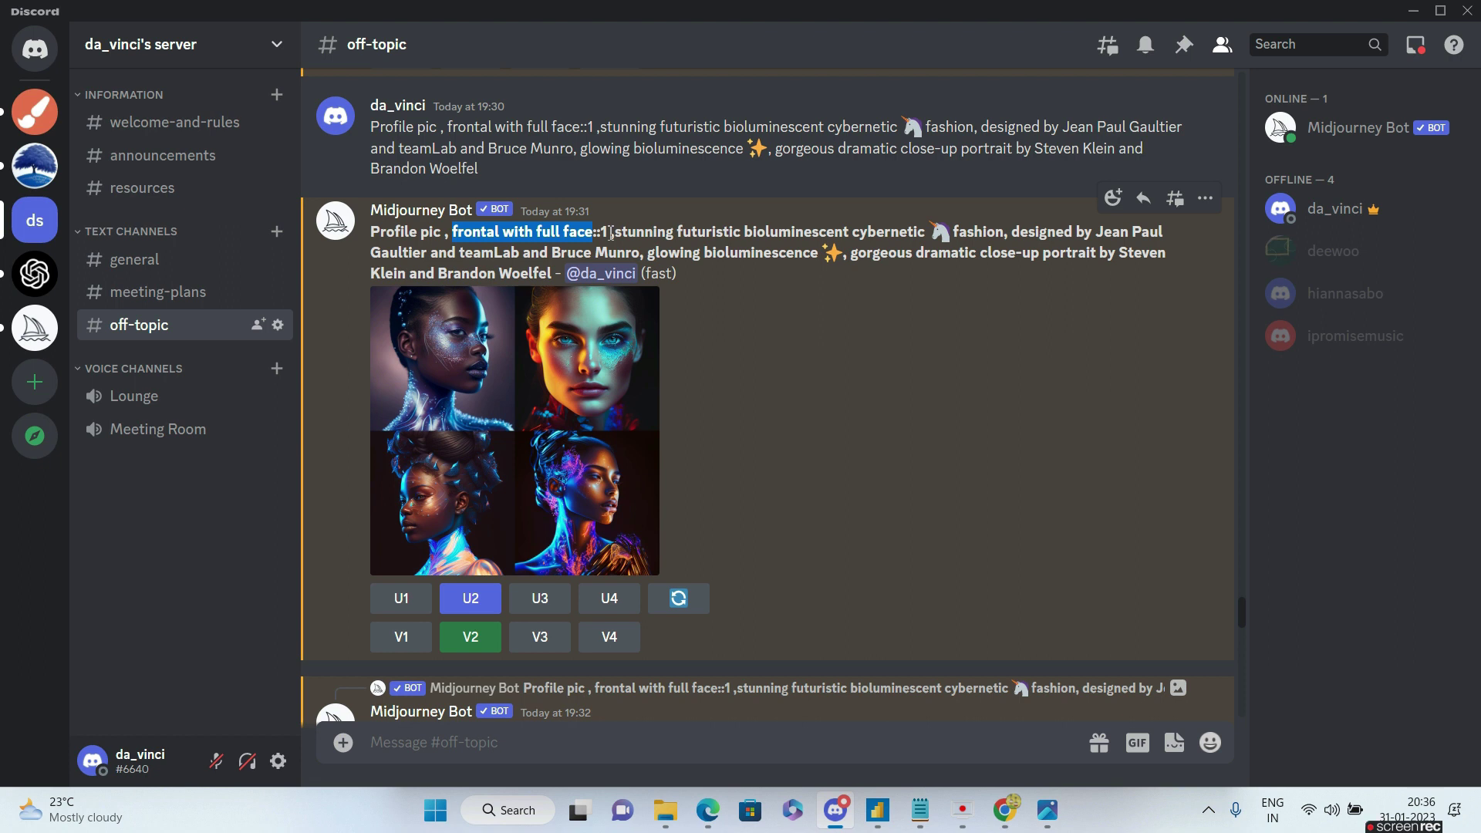
drag(610, 233, 454, 233)
click(964, 540)
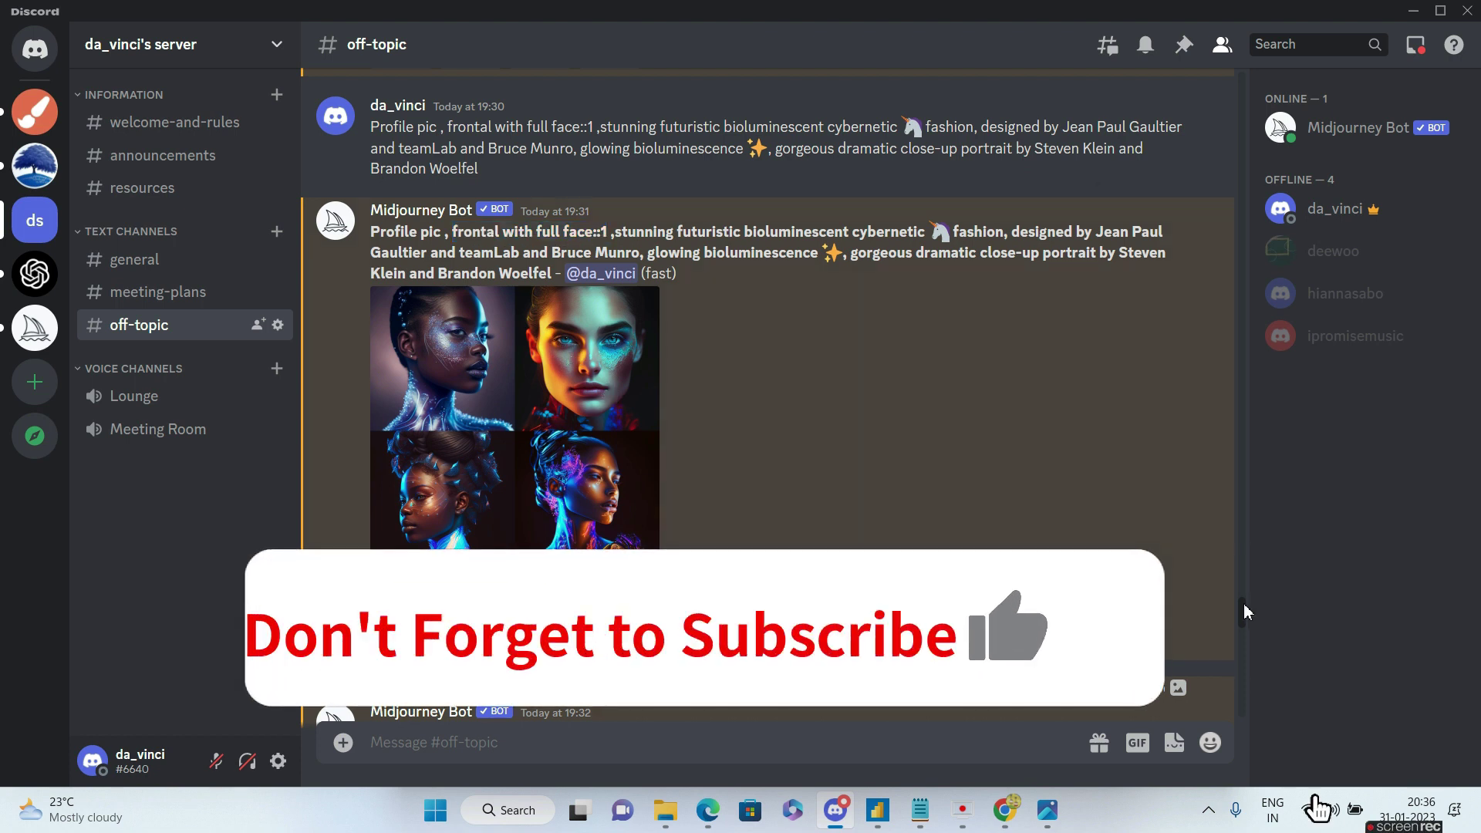
drag(1243, 613, 1245, 683)
Open the upscaled bioluminescent woman portrait full size in the web browser.
click(510, 345)
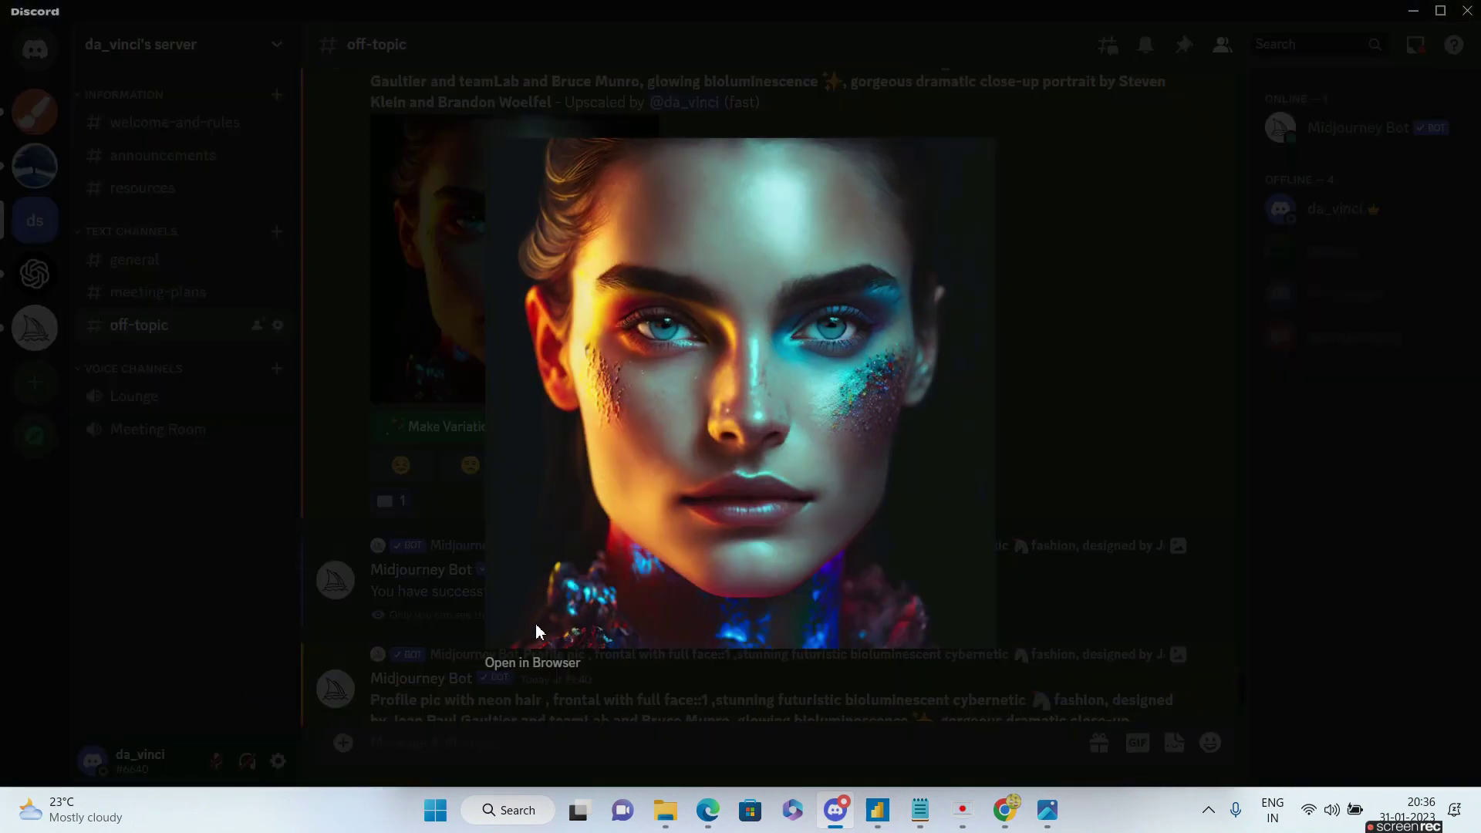
click(533, 664)
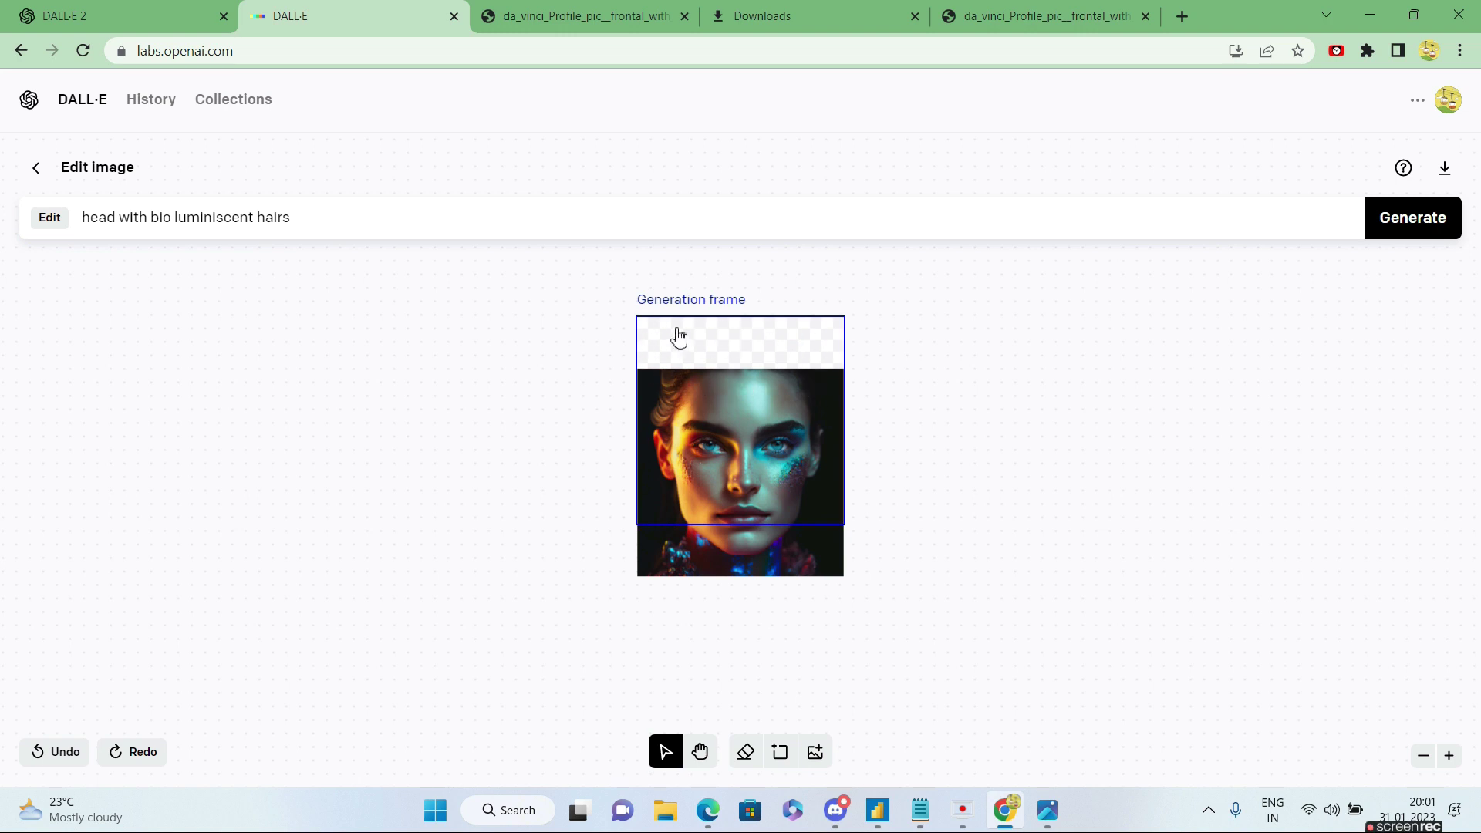
Change the prompt to 'head with bio luminiscent hair', generate, and view head.png in Photos.
click(301, 217)
key(BackSpace)
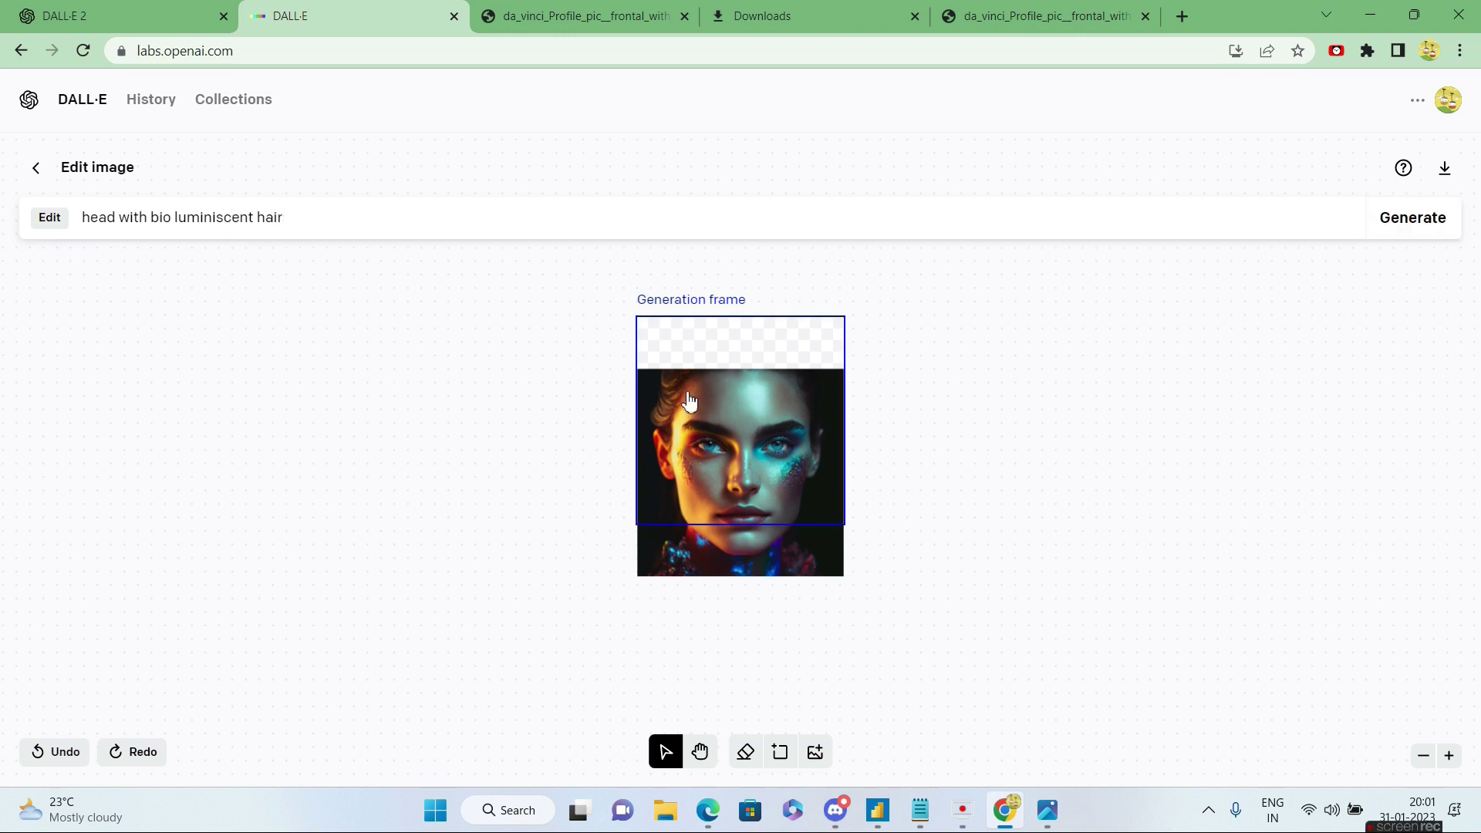
click(1408, 227)
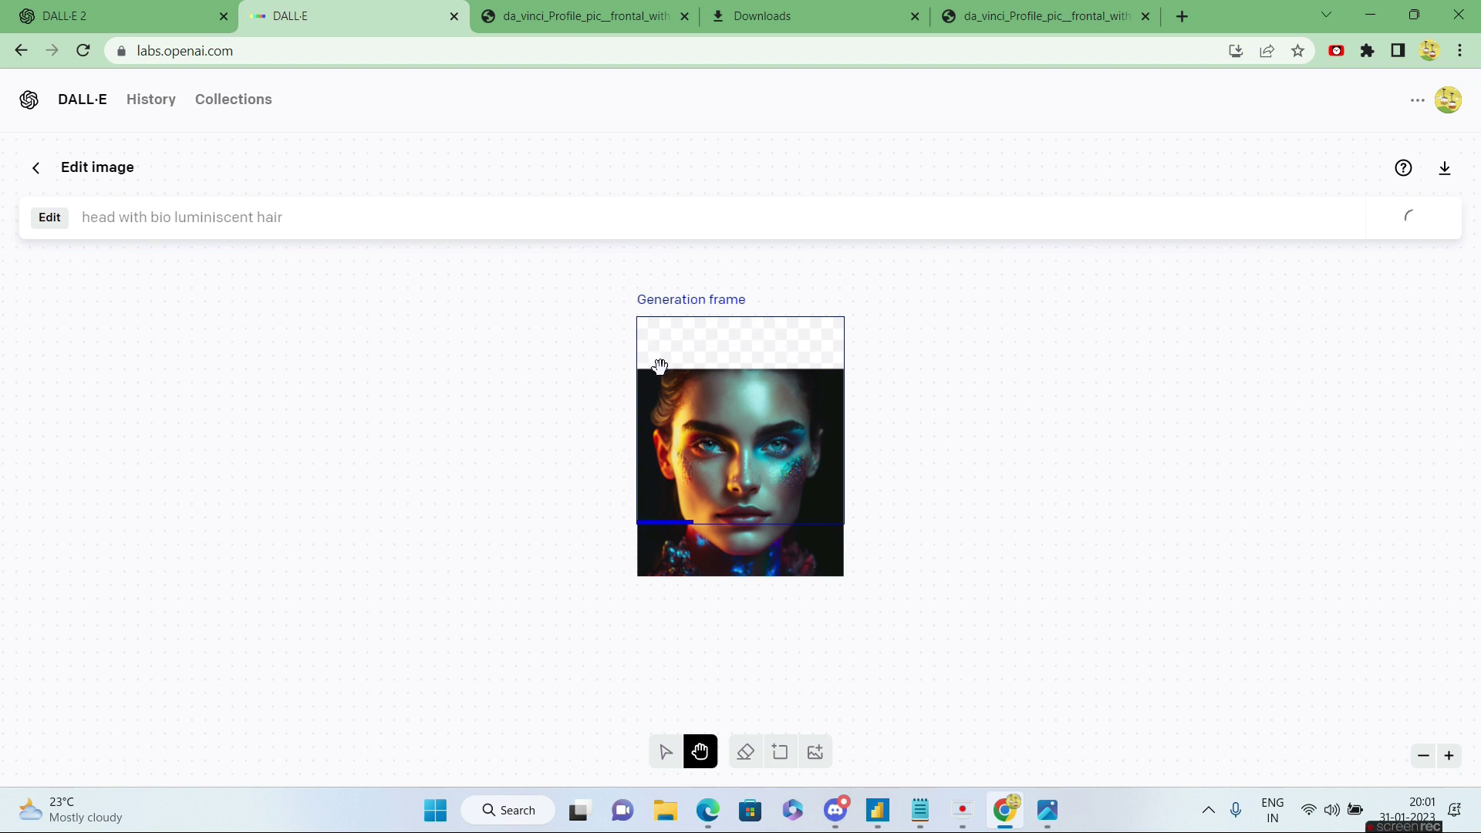
key(alt+Tab)
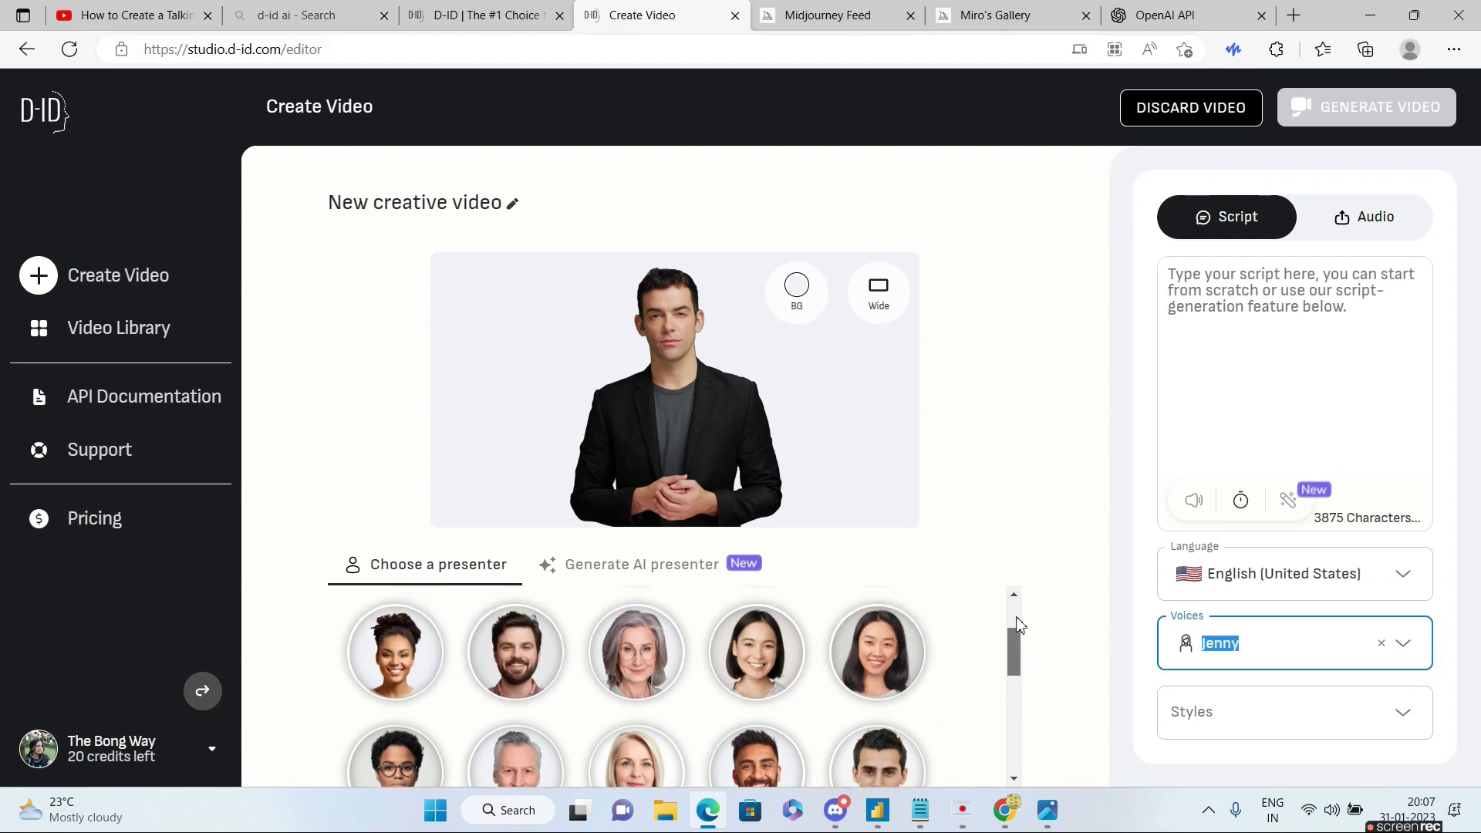
Upload the bioluminescent face image from the Desktop as the new presenter.
scroll(1021, 625, up, 2)
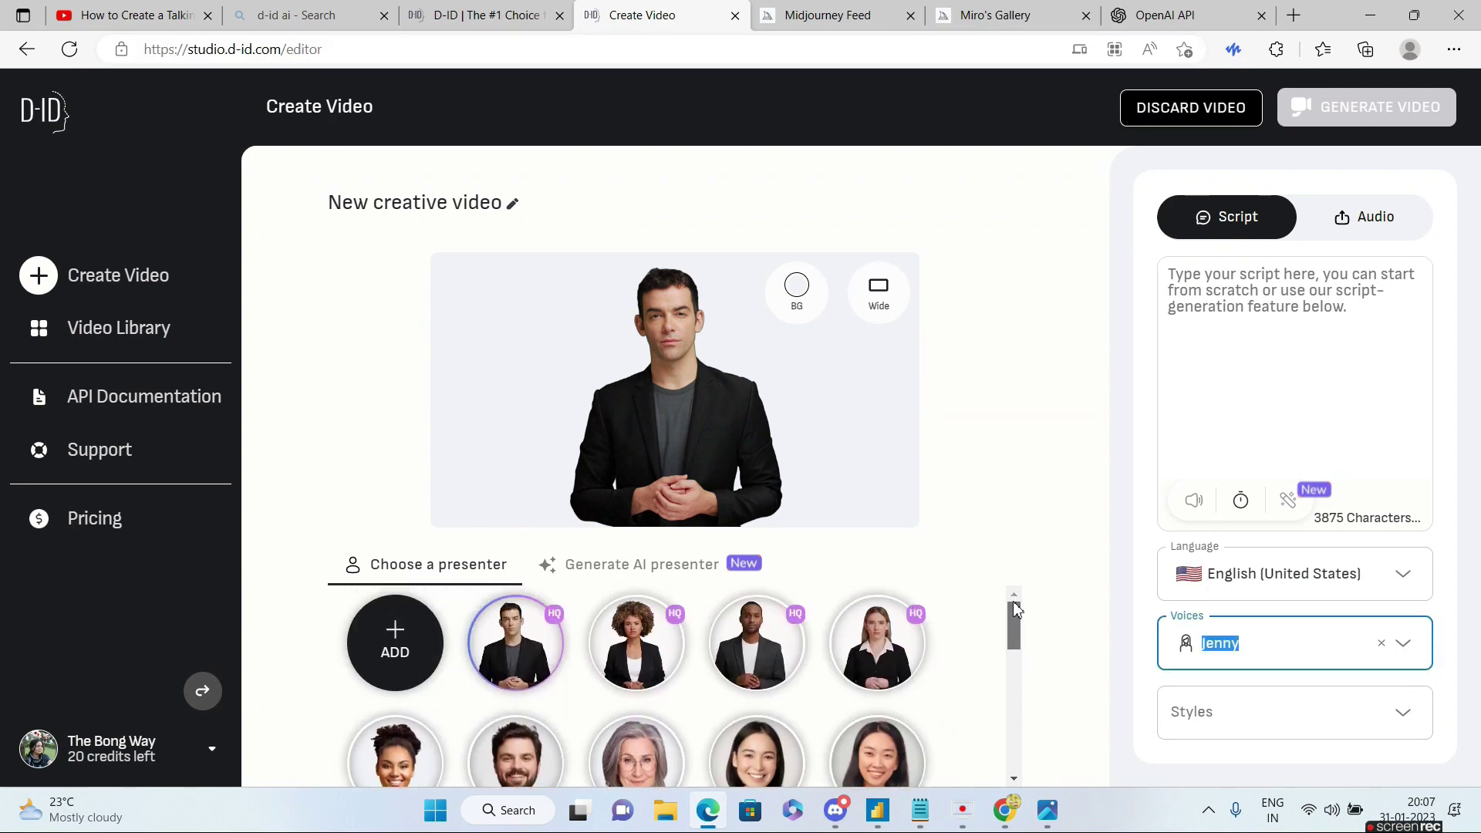
click(400, 641)
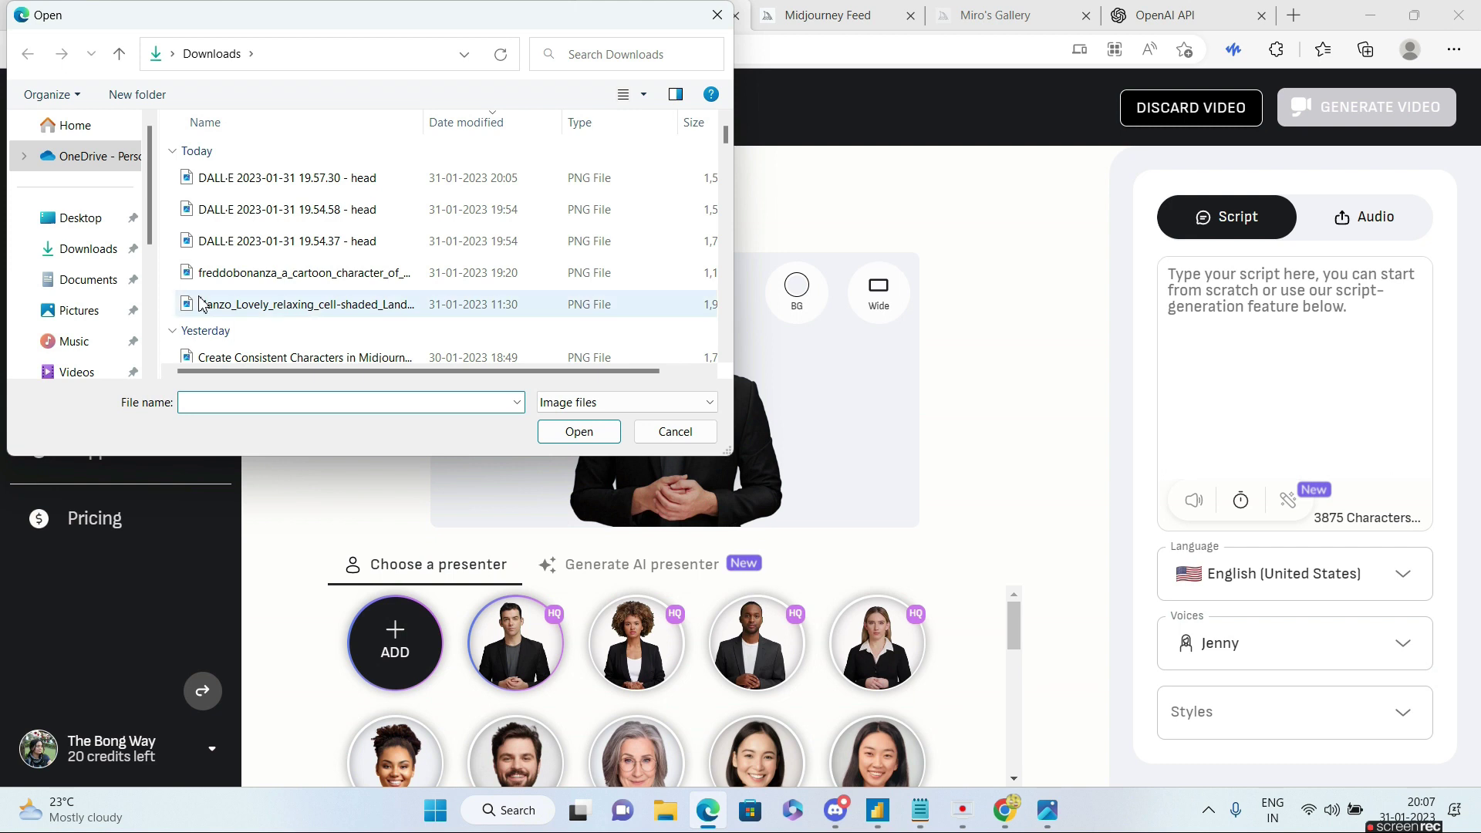
click(117, 225)
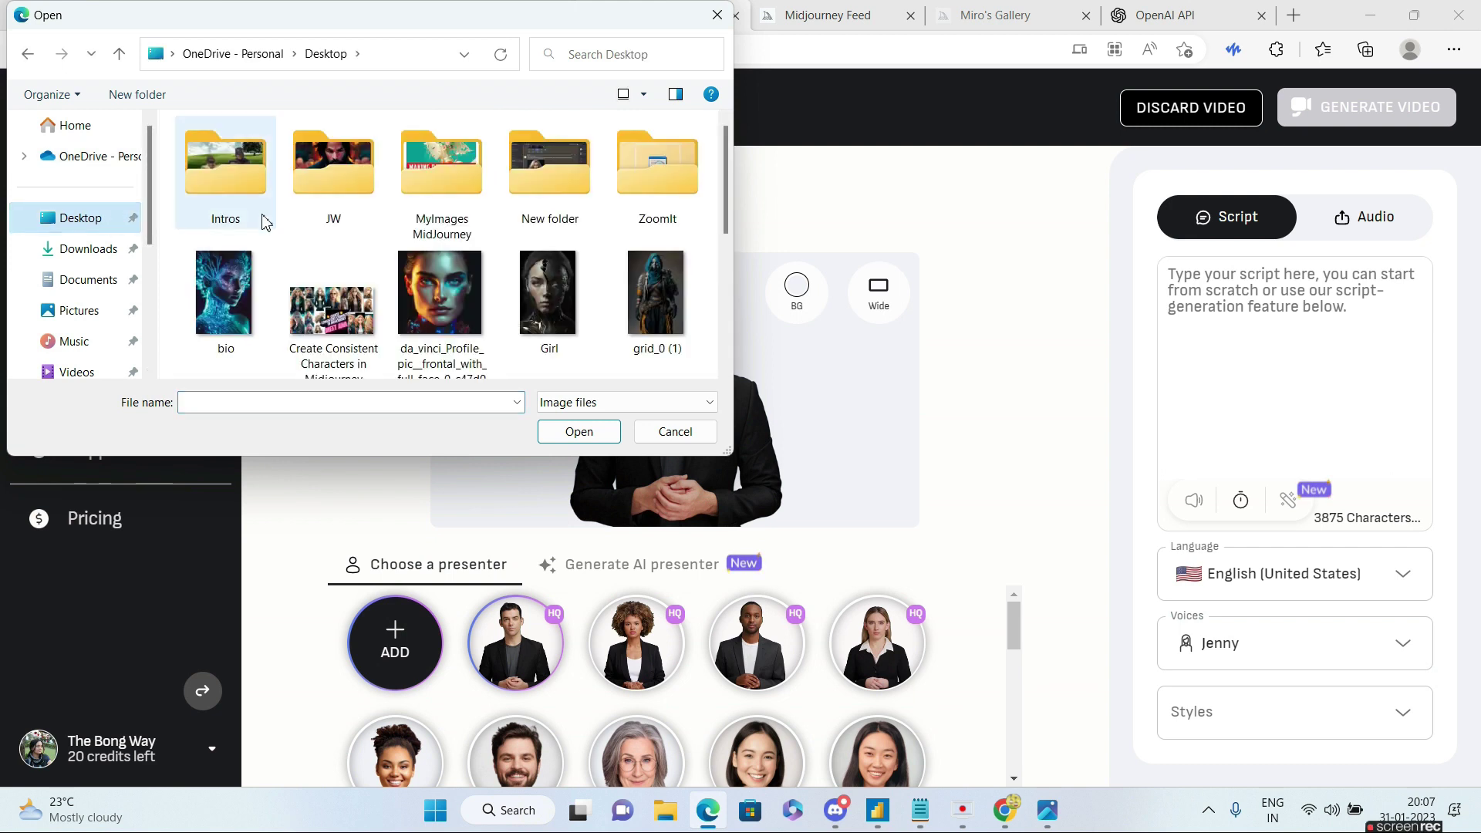
double_click(440, 294)
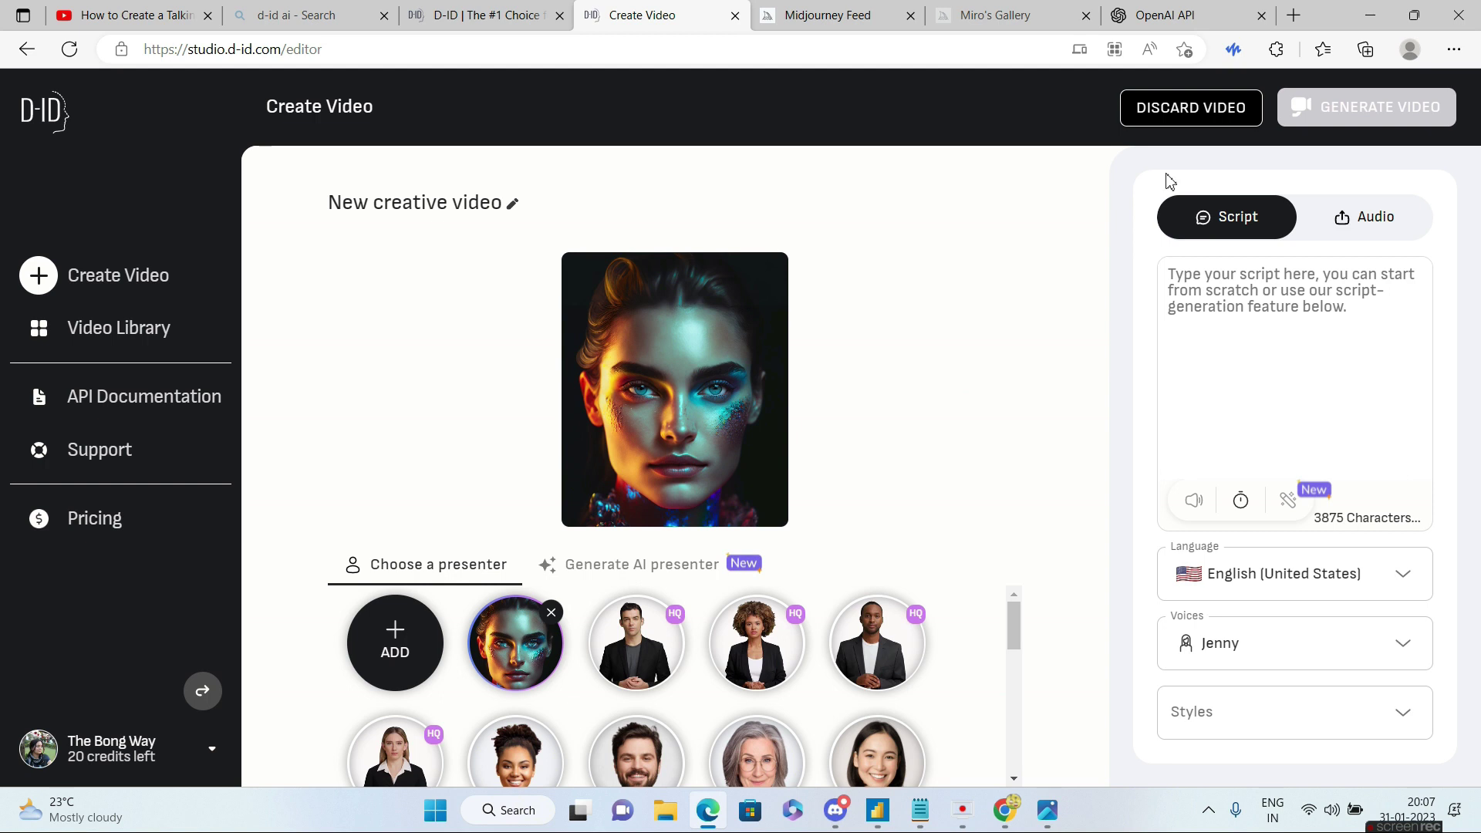
click(1173, 14)
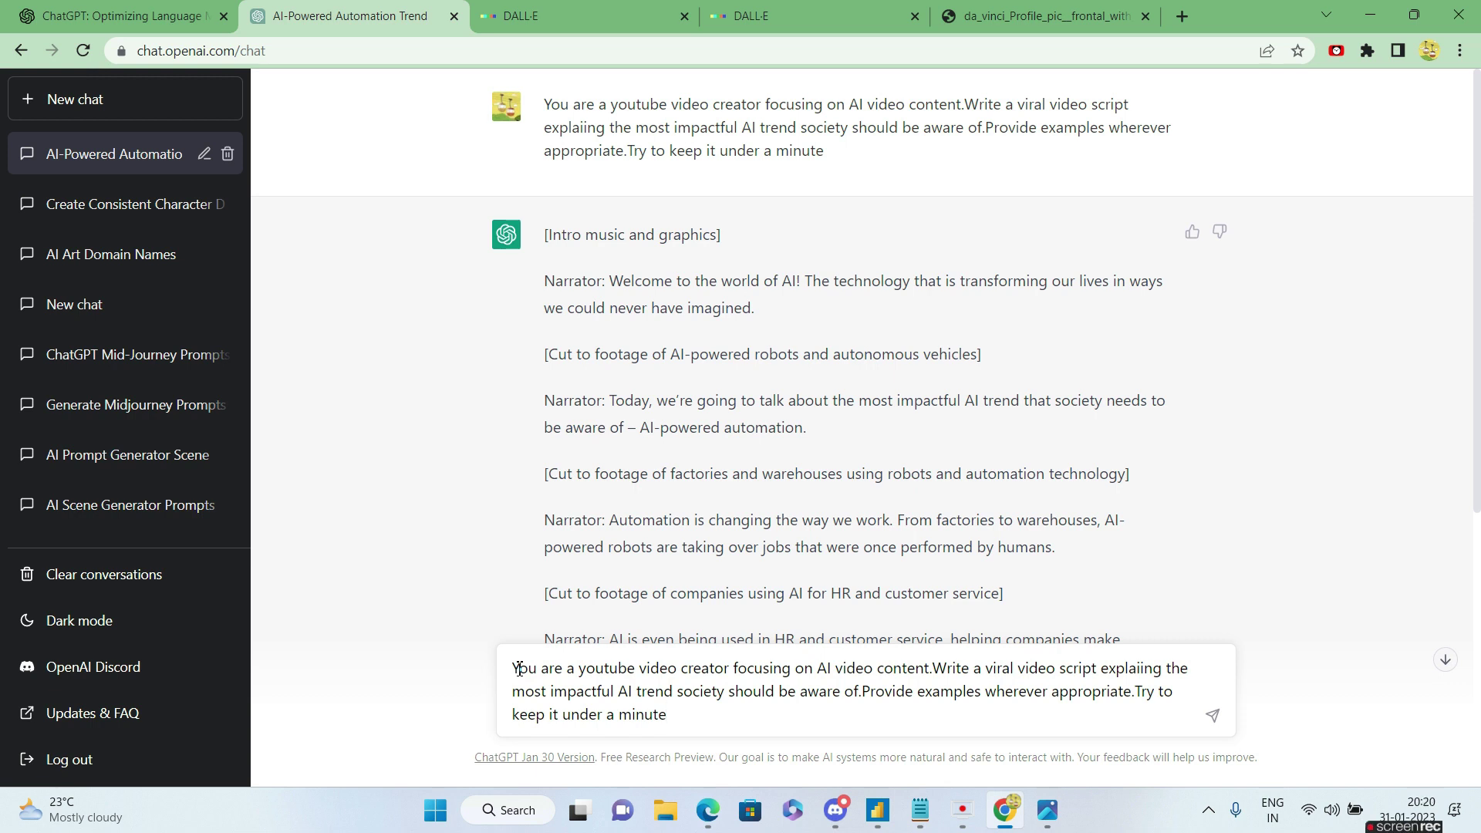
Add 'healthcare' to the ChatGPT prompt and resubmit it for an AI healthcare trend script.
click(634, 692)
text(healthcare)
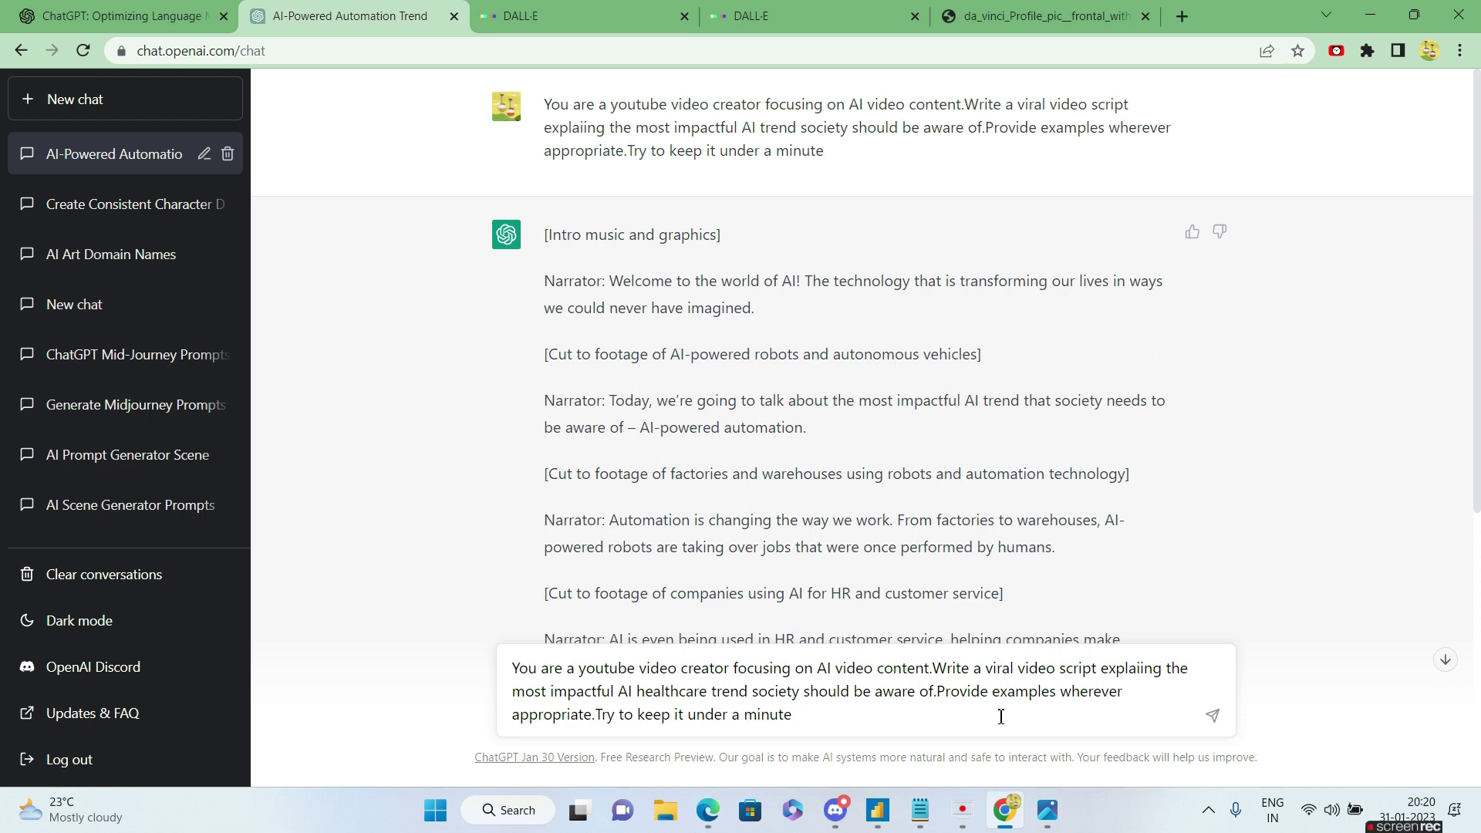
key(Return)
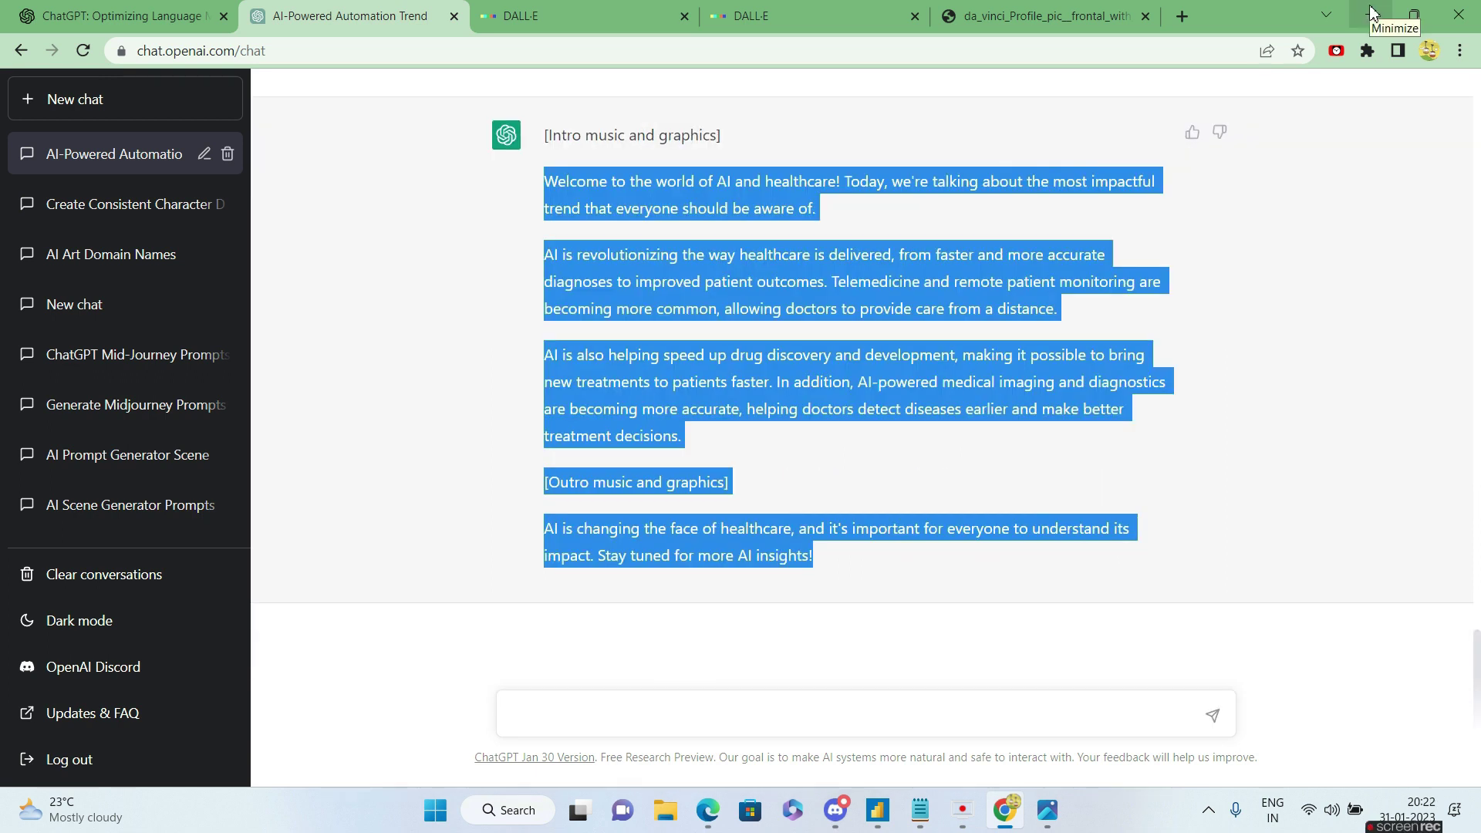
click(1372, 12)
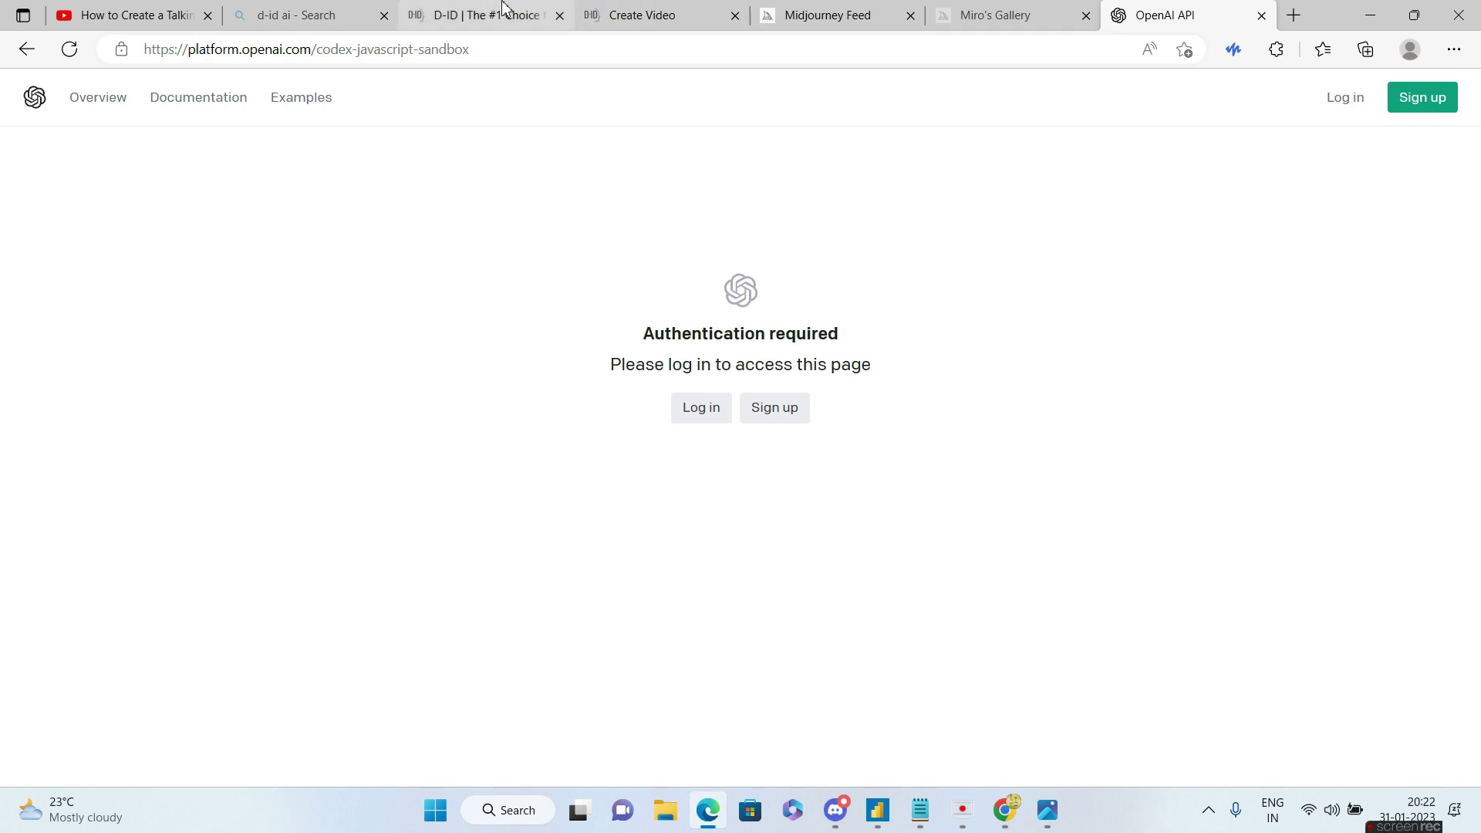
Paste the healthcare script into the Create Video editor's script text.
click(494, 15)
click(649, 15)
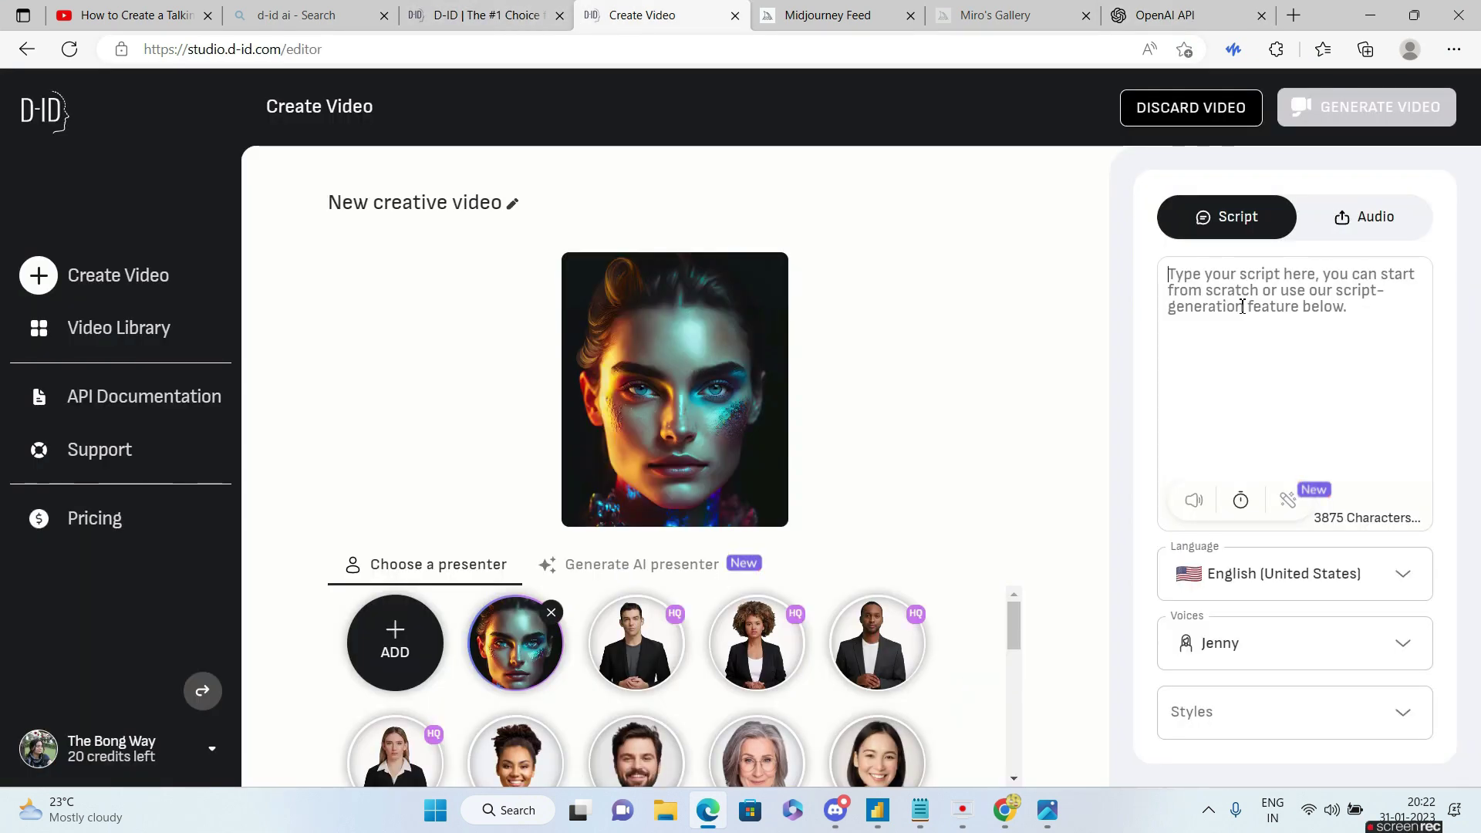
key(ctrl+v)
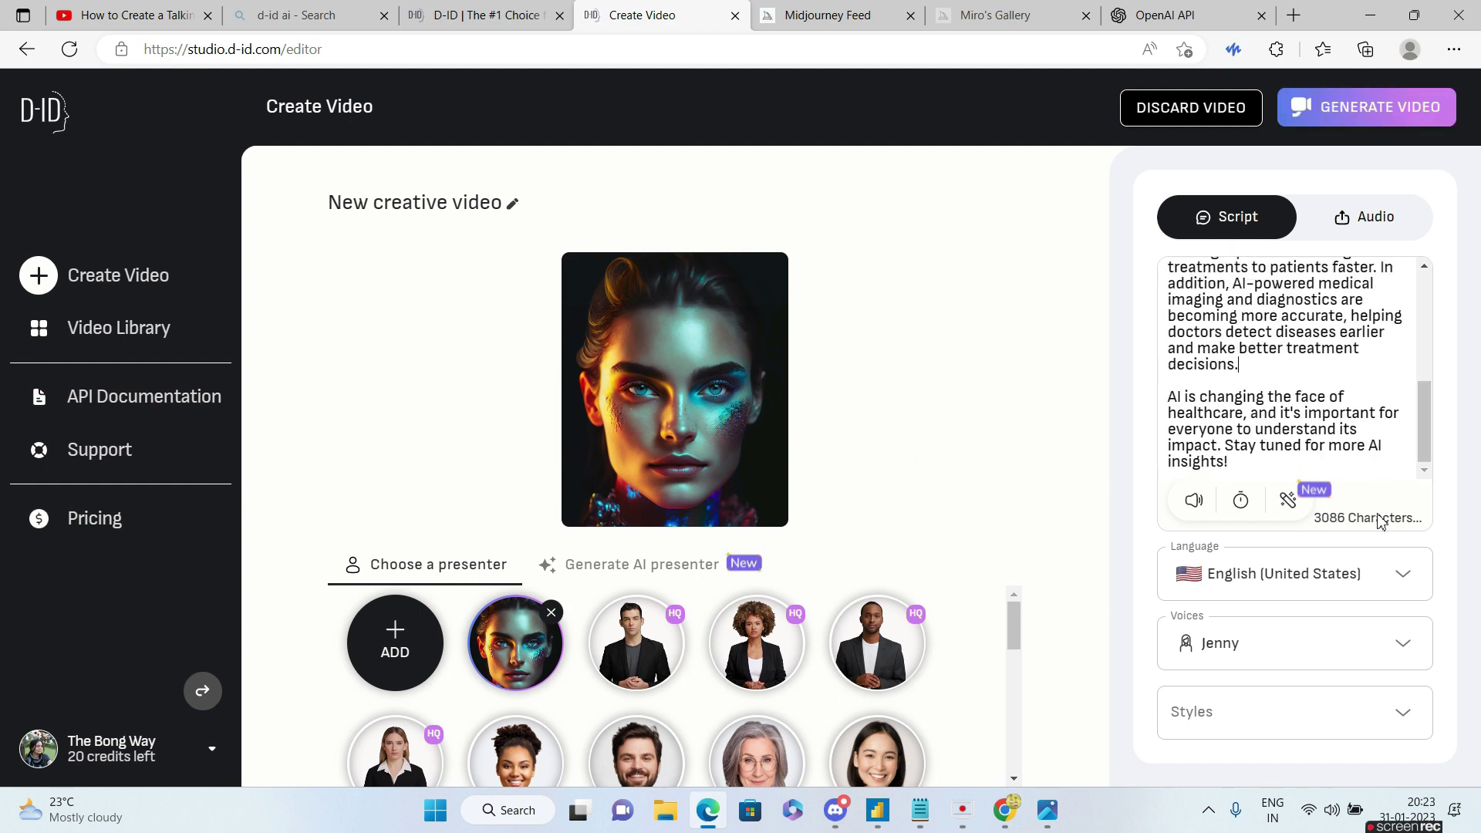
Choose Nancy as the narrator voice and generate the video.
click(1409, 647)
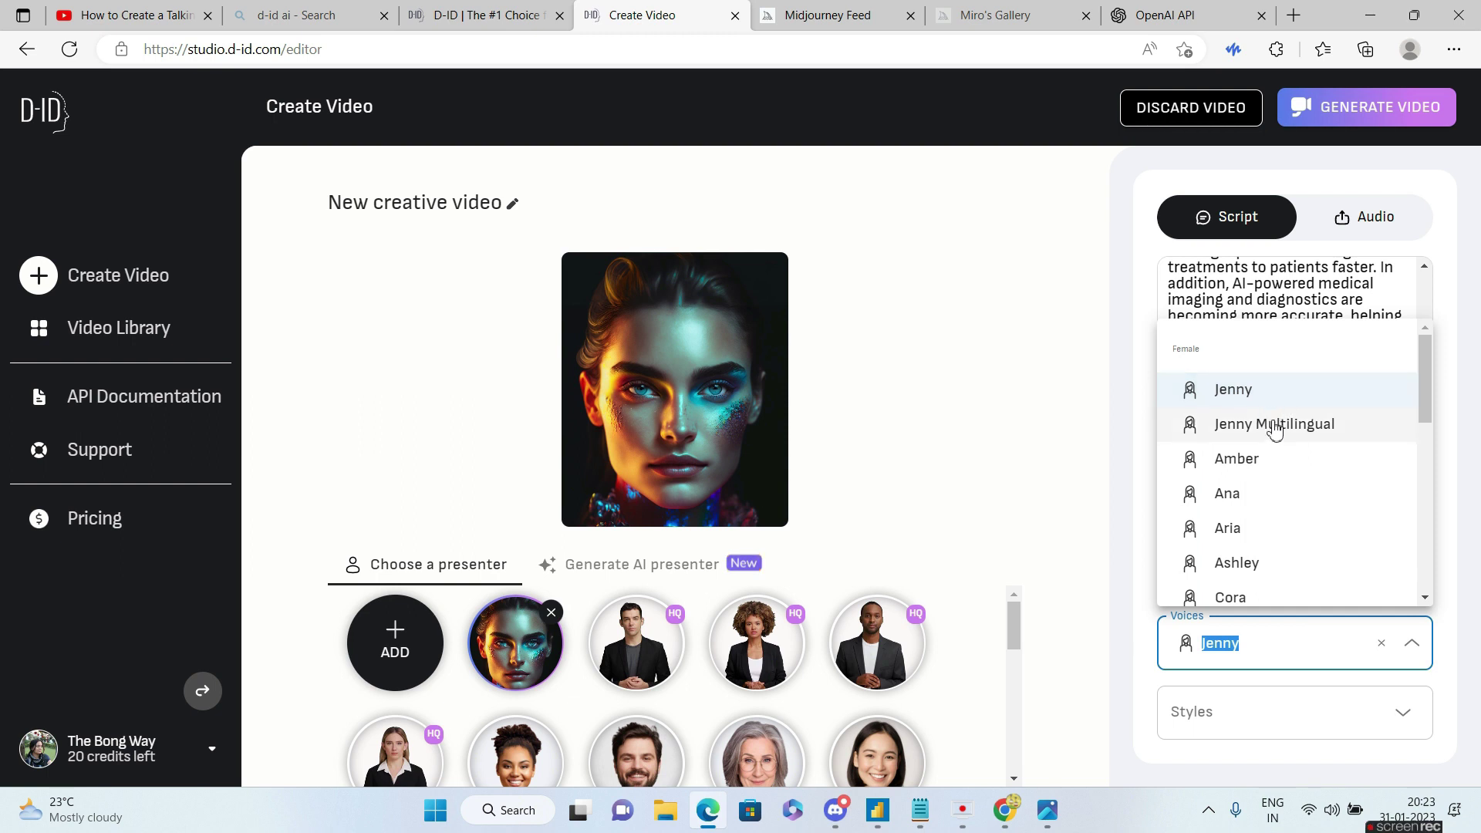
scroll(1261, 471, down, 3)
click(1261, 457)
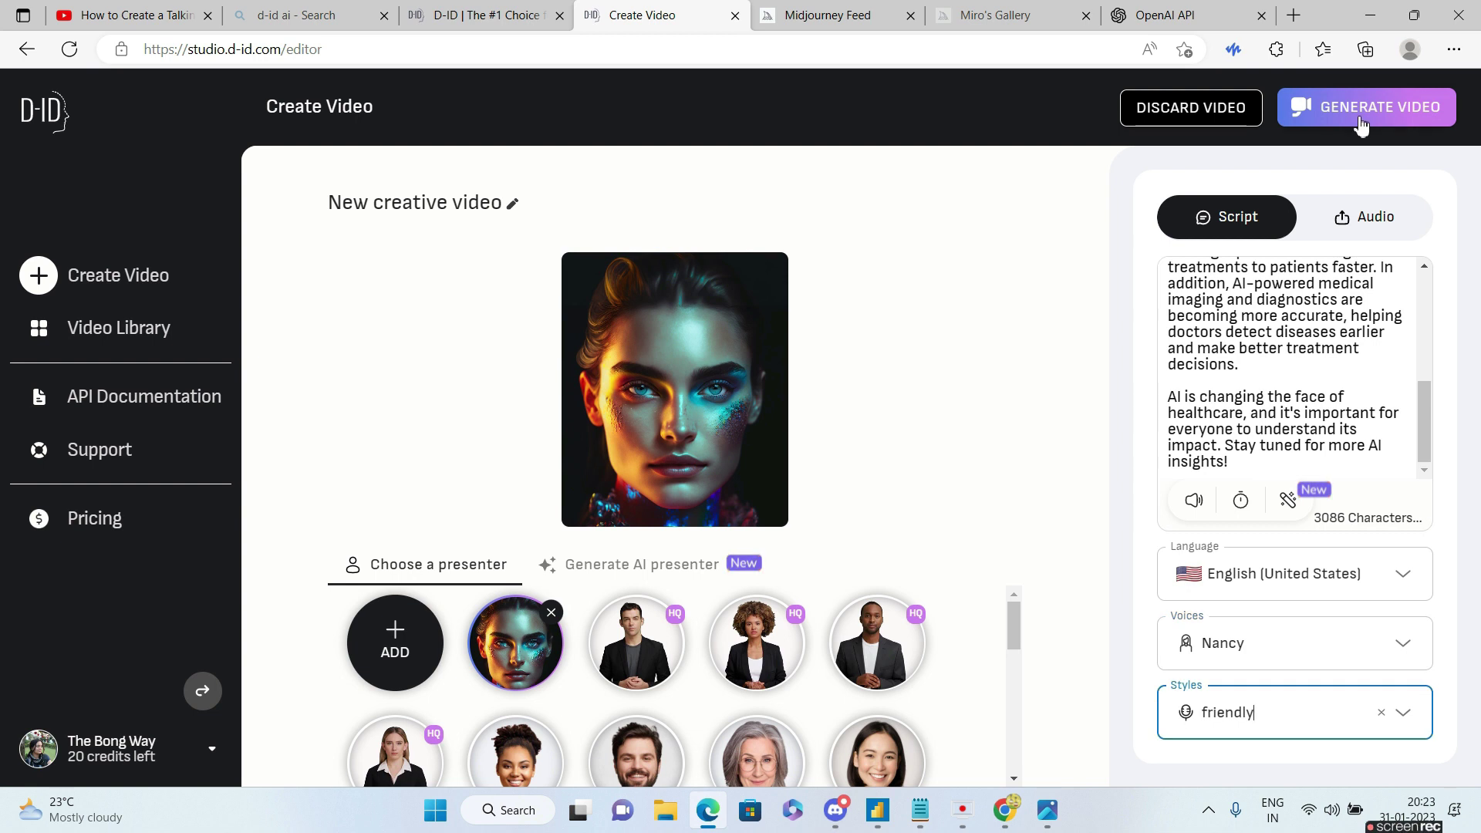
click(1361, 108)
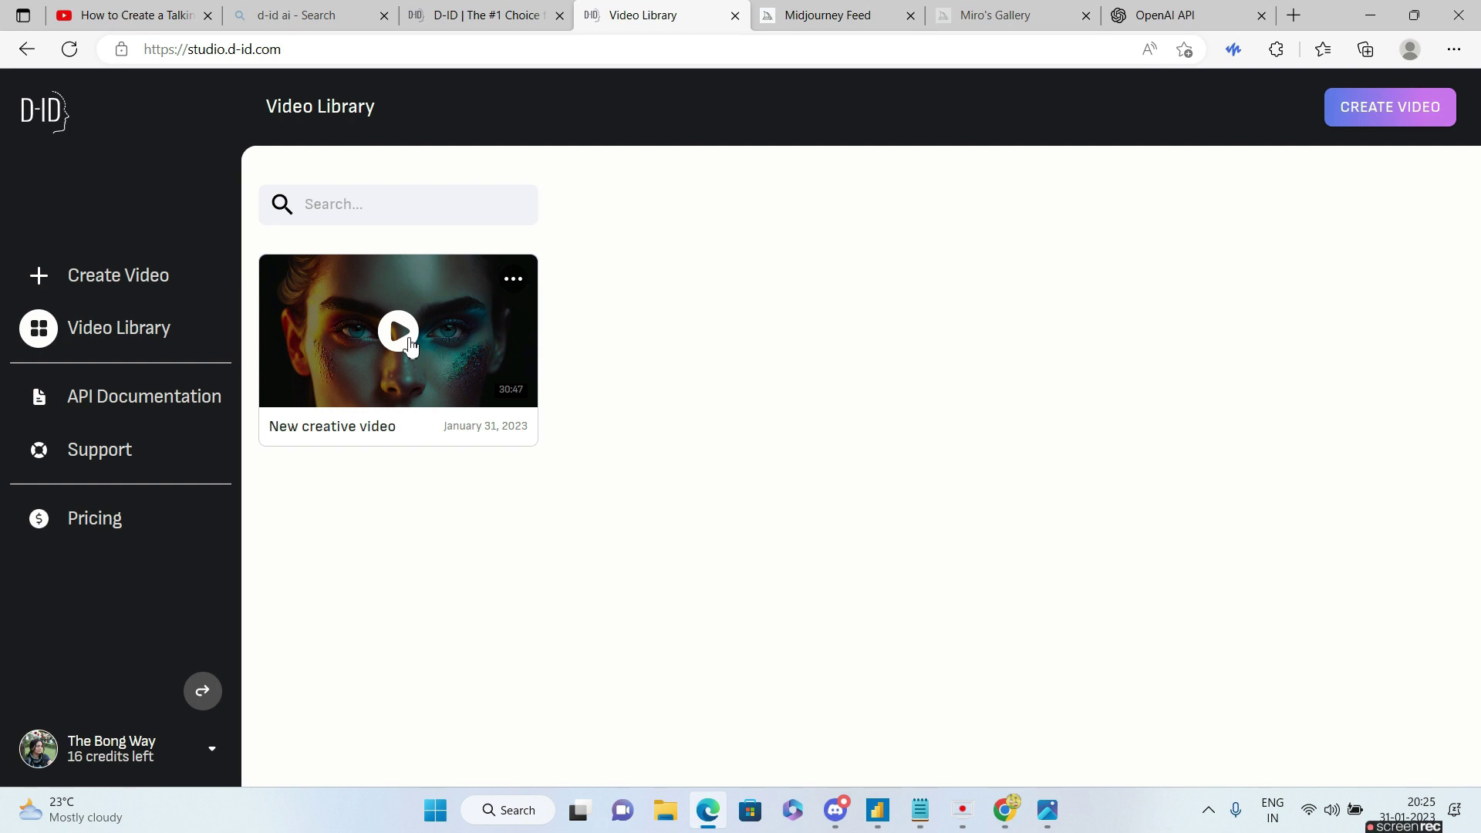
Play the New creative video from the Video Library.
click(399, 332)
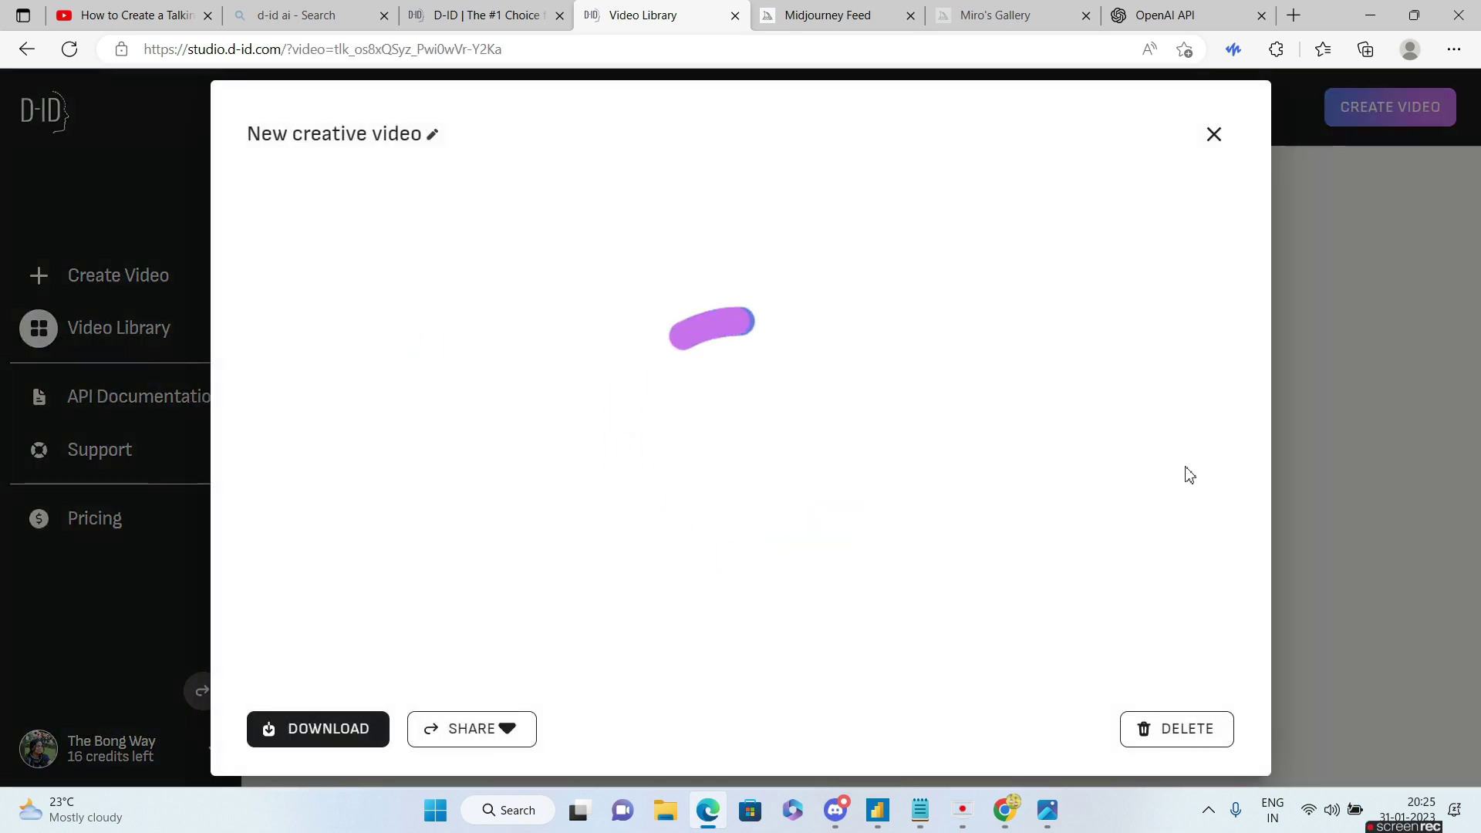